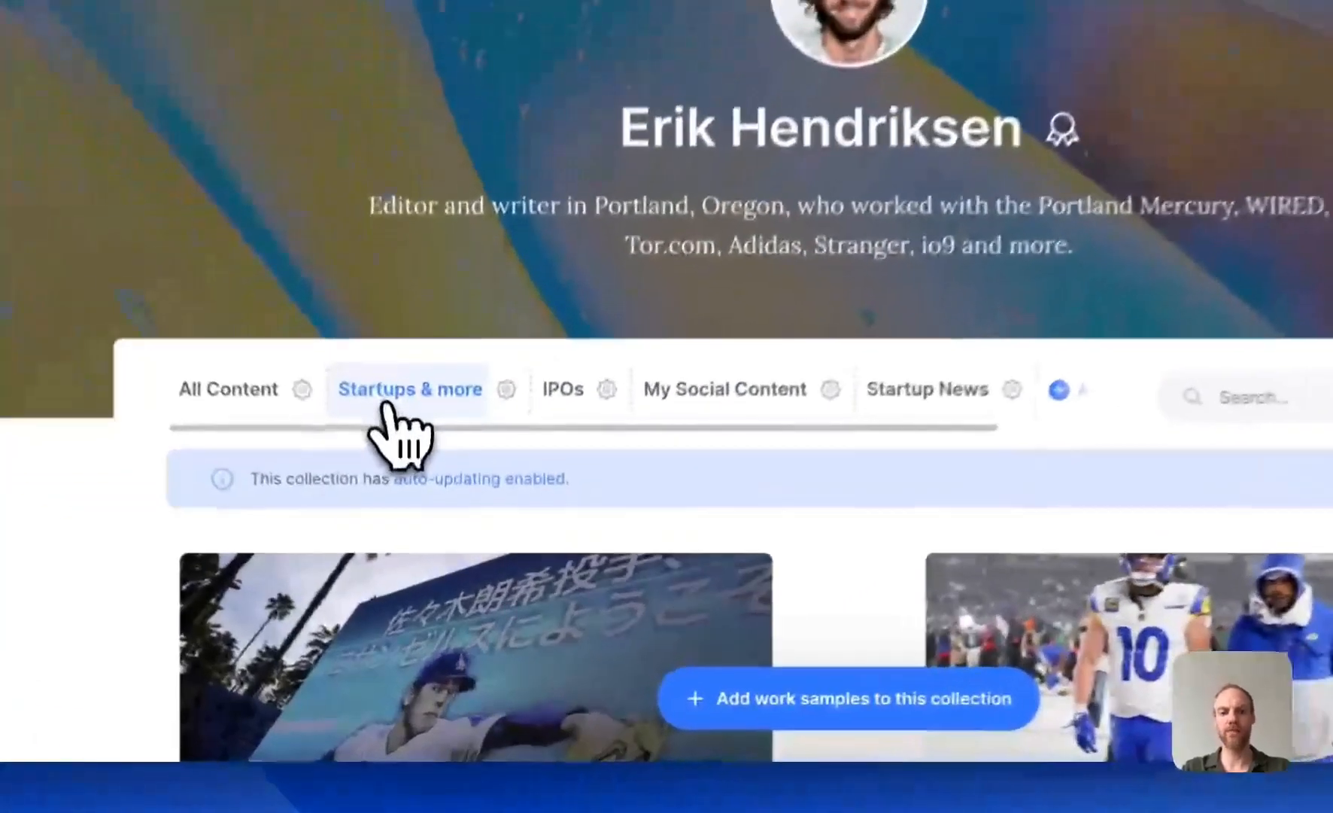
Start adding new articles to the All Content collection by importing everything with the author's byline from a specific website
left_click(383, 405)
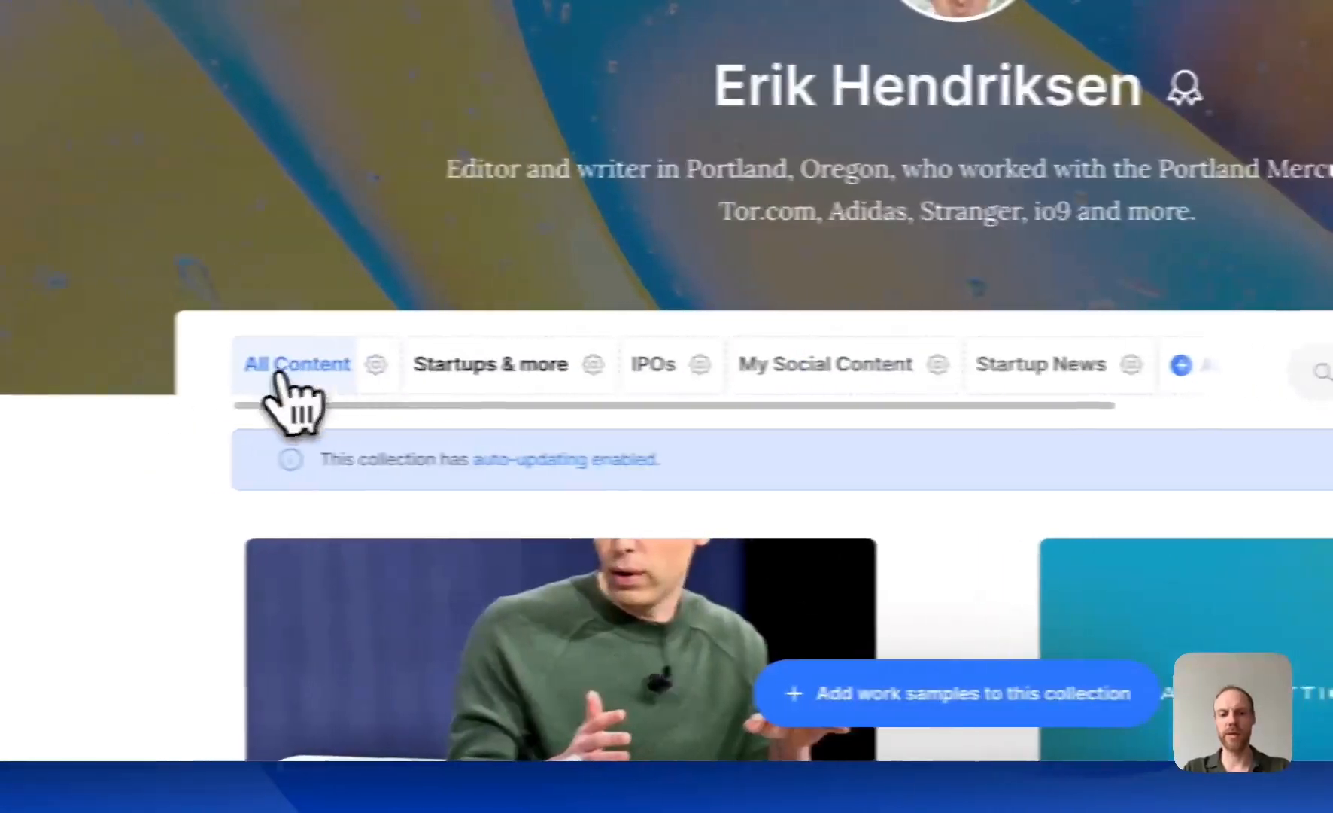
left_click(205, 364)
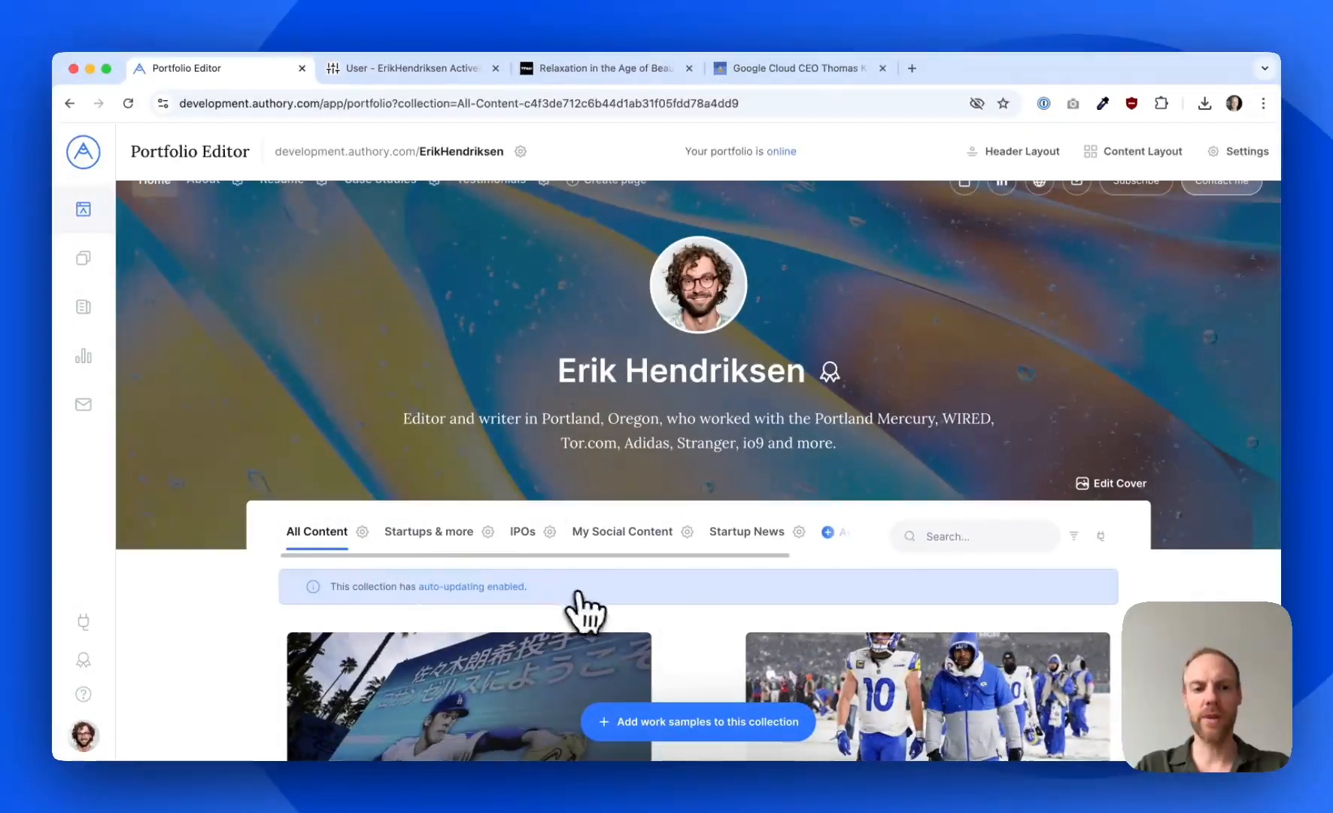
left_click(686, 722)
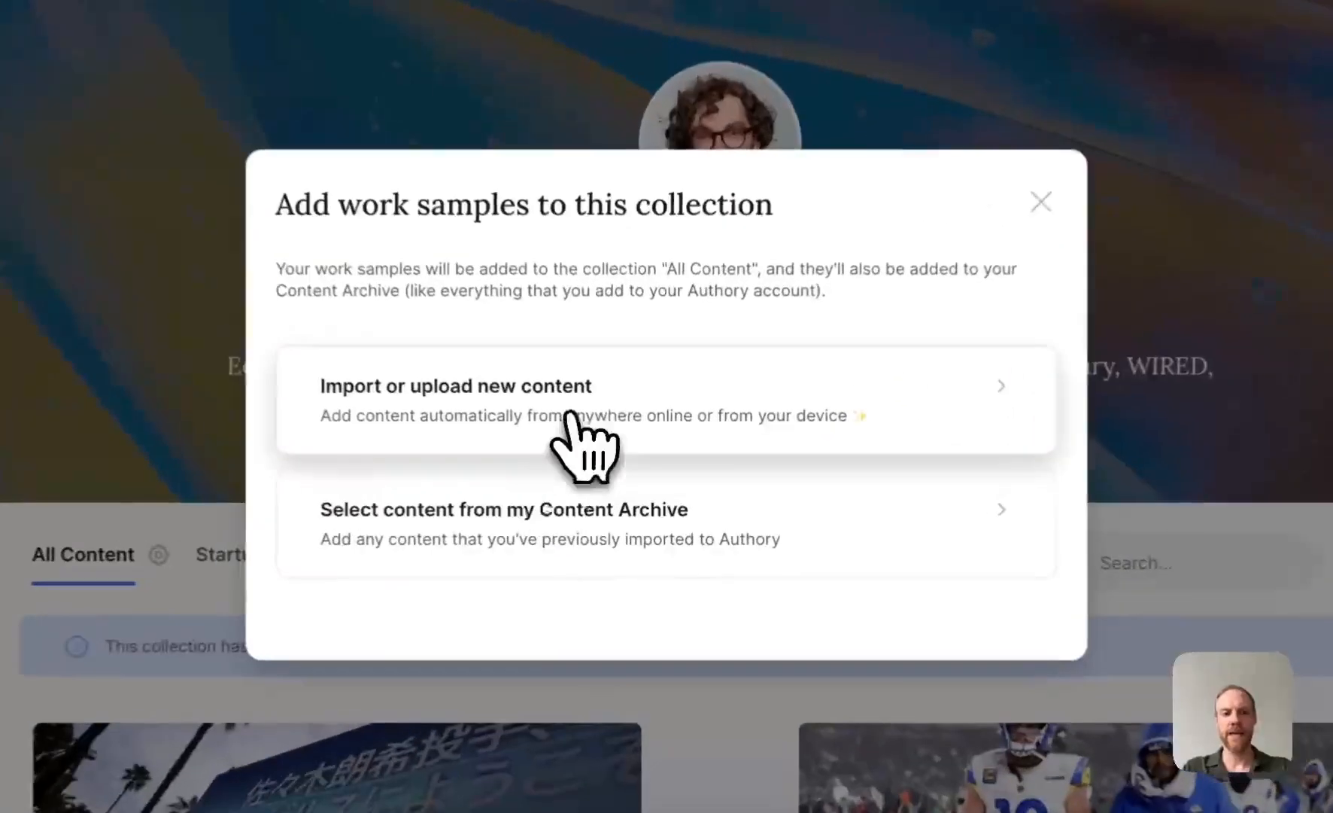
left_click(585, 385)
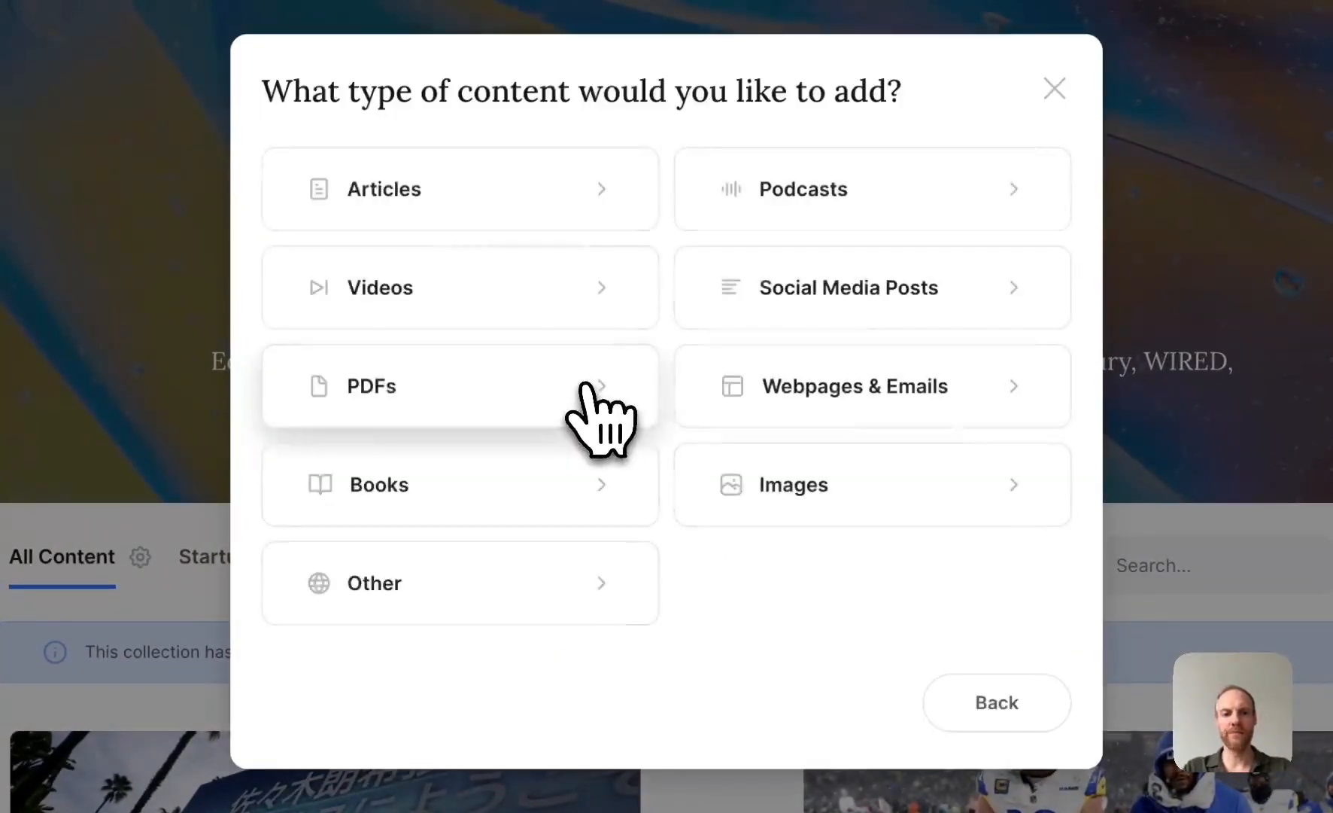
left_click(417, 197)
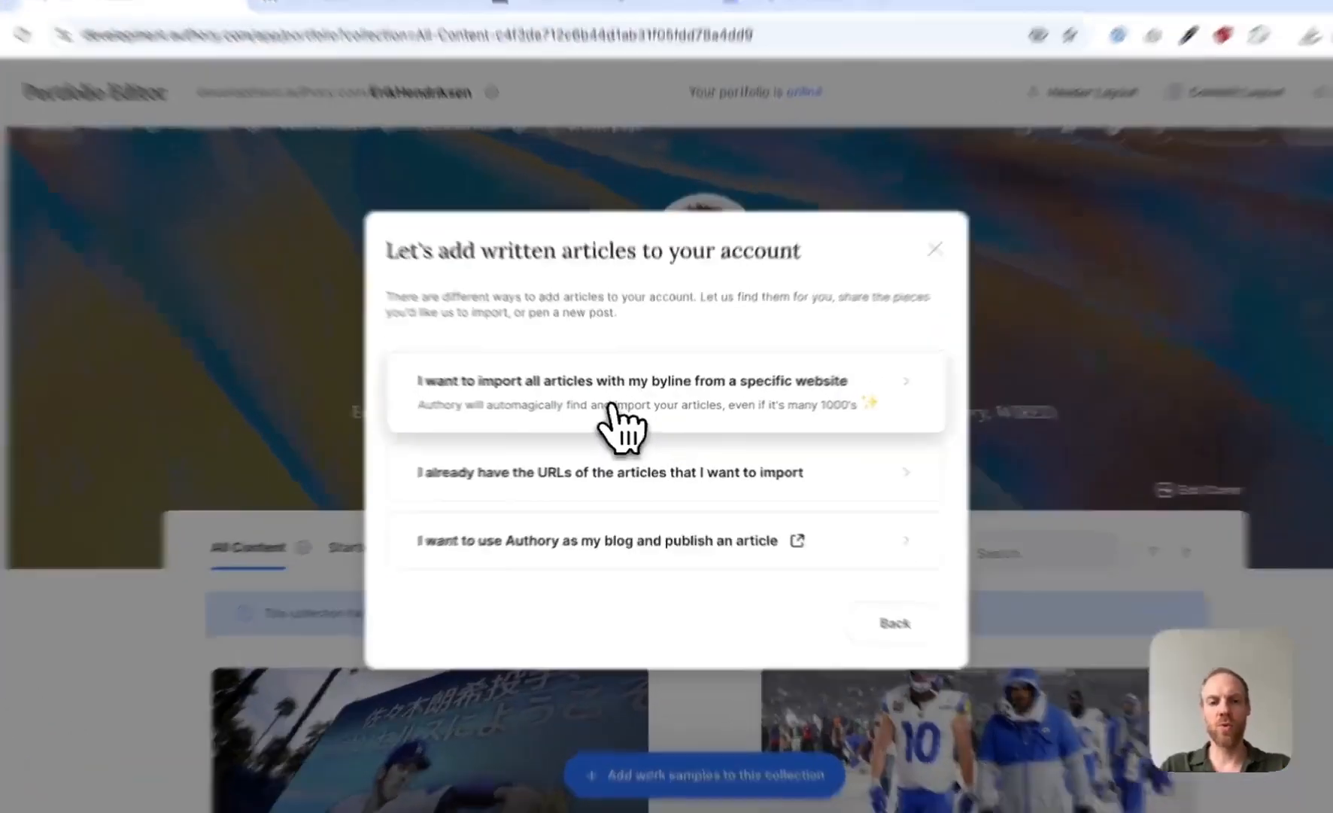
left_click(619, 414)
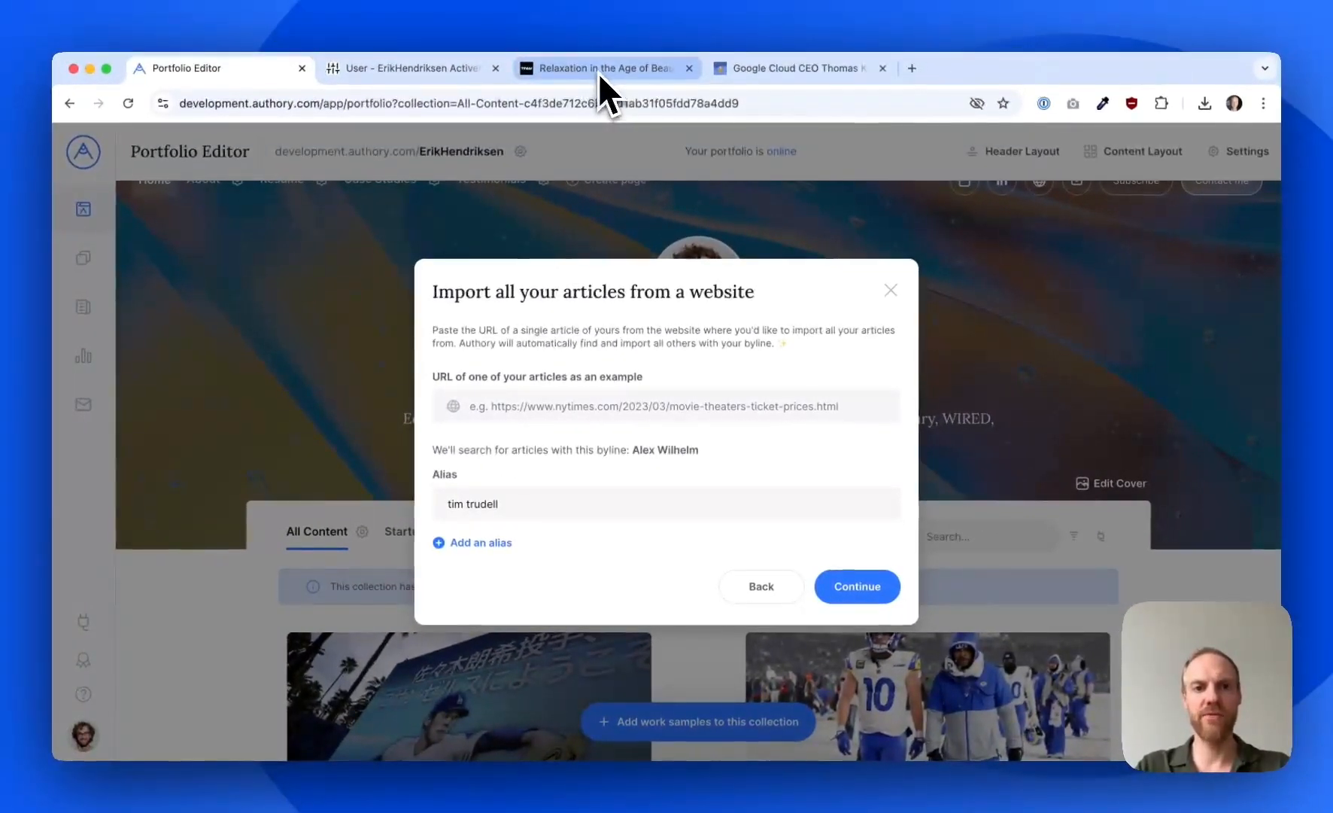
Look through the article "Relaxation in the Age of Beautiful Noise" on thenextweb.com
left_click(598, 69)
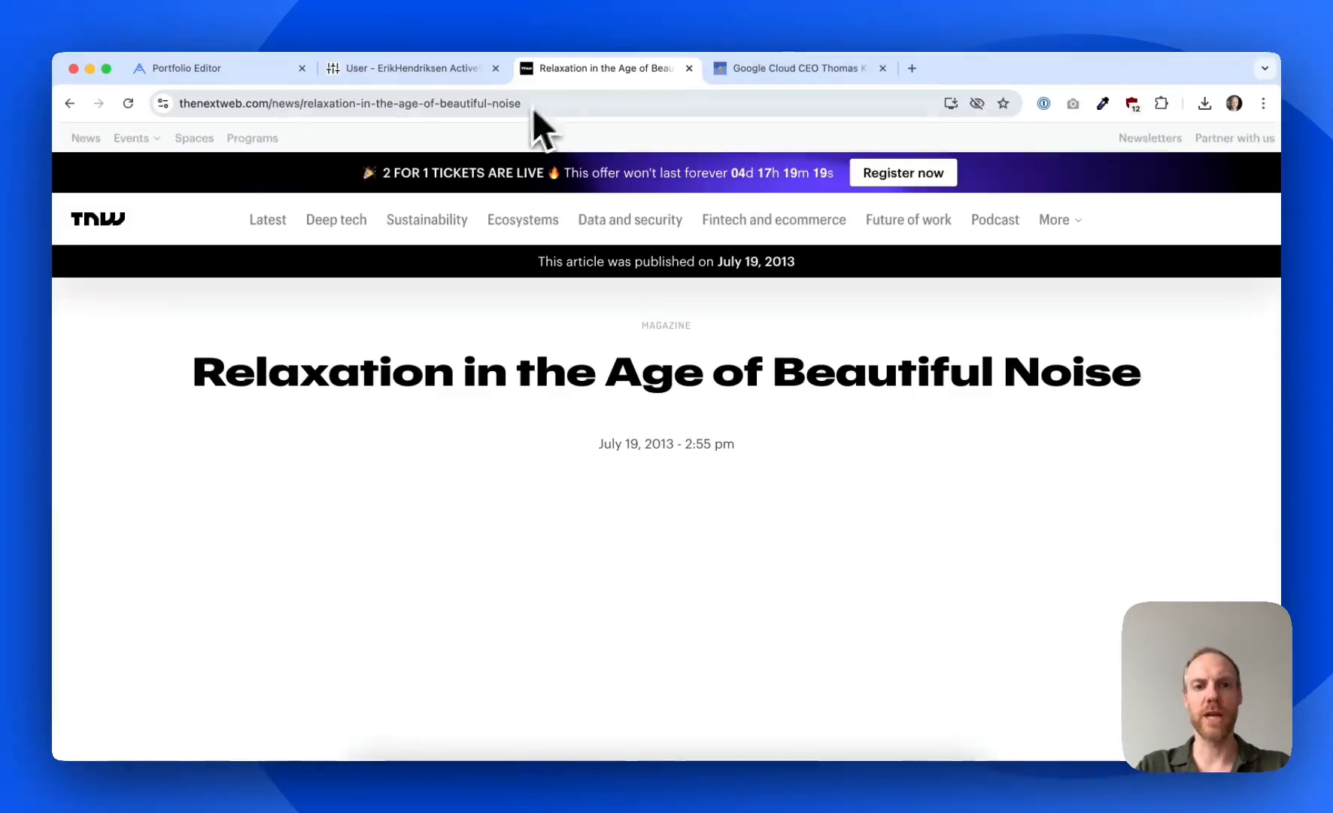
scroll(405, 397, "down", 5)
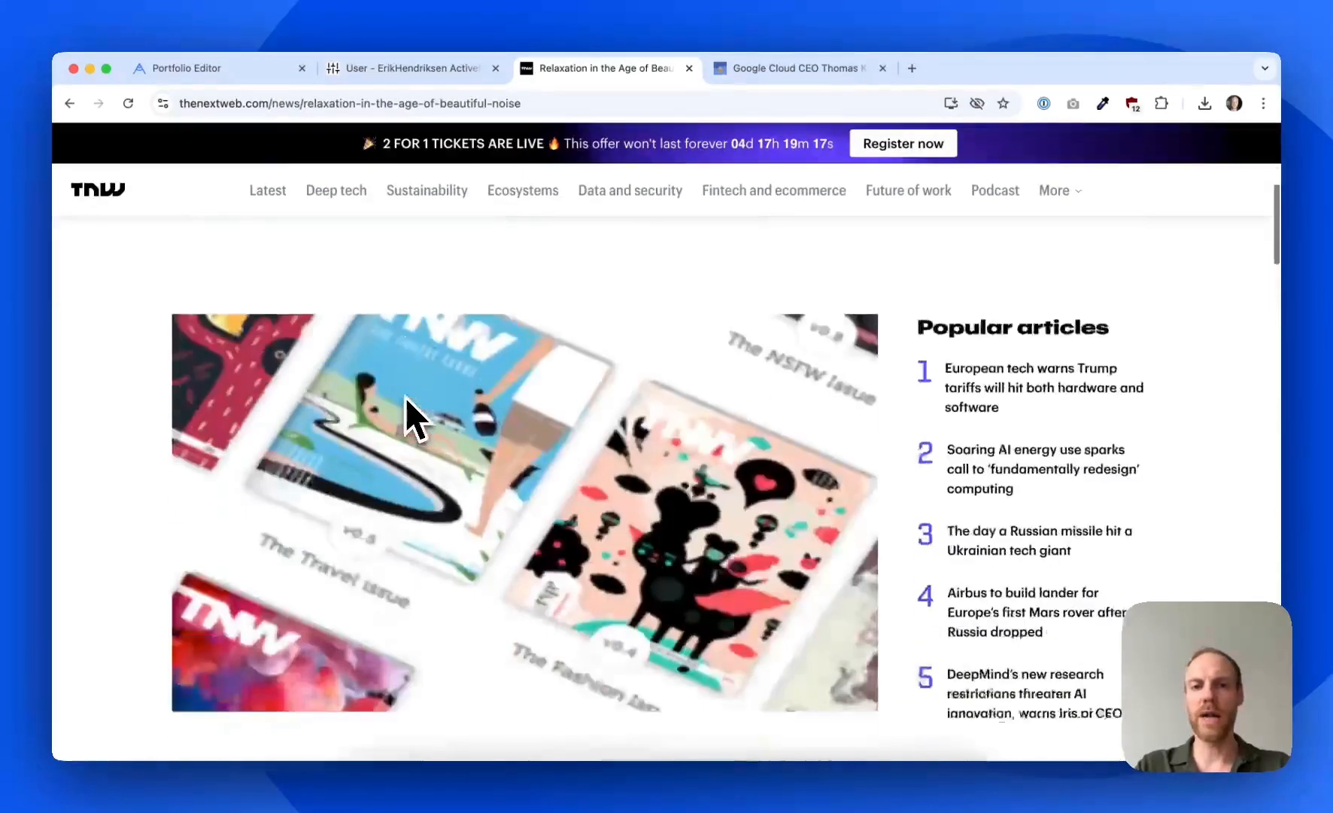
scroll(406, 396, "down", 4)
scroll(405, 396, "up", 8)
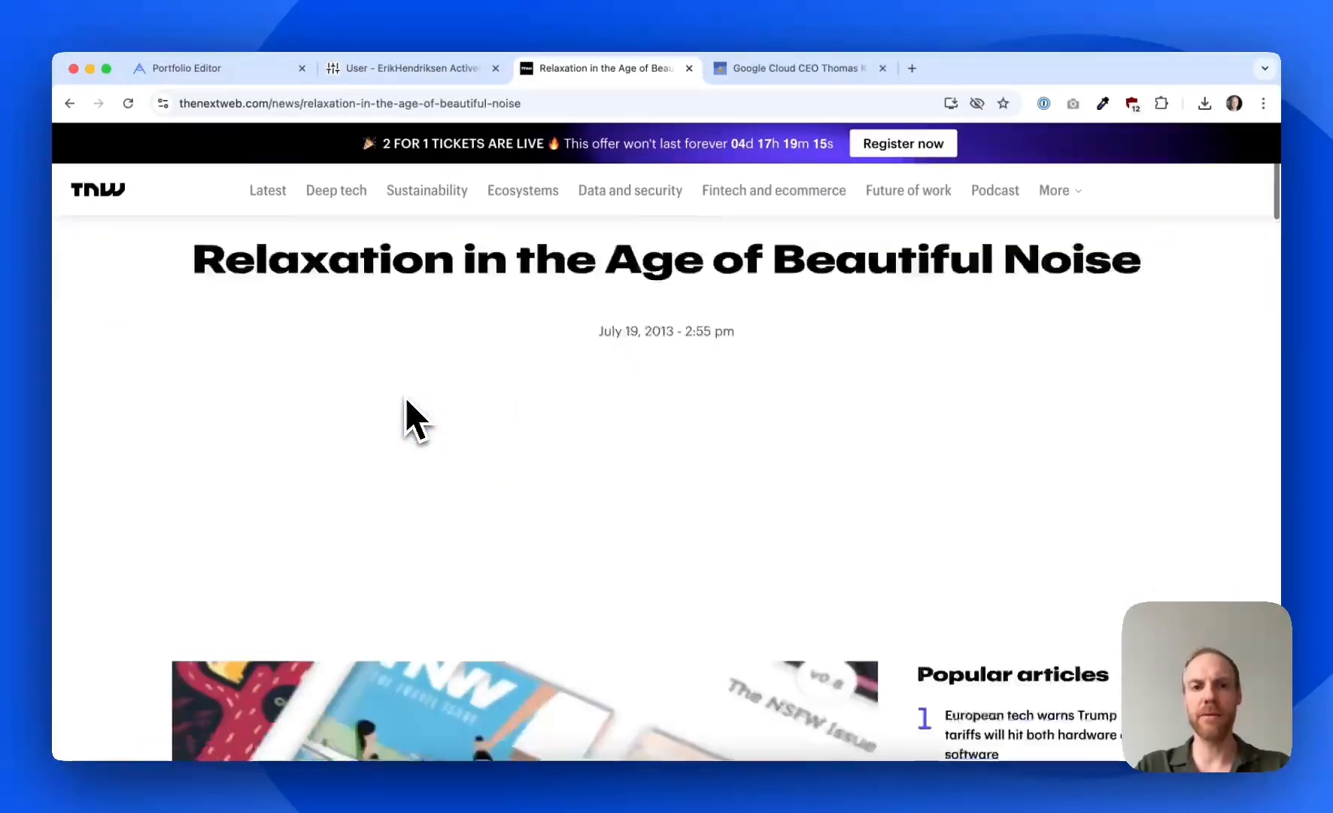
scroll(405, 396, "down", 5)
scroll(406, 396, "up", 3)
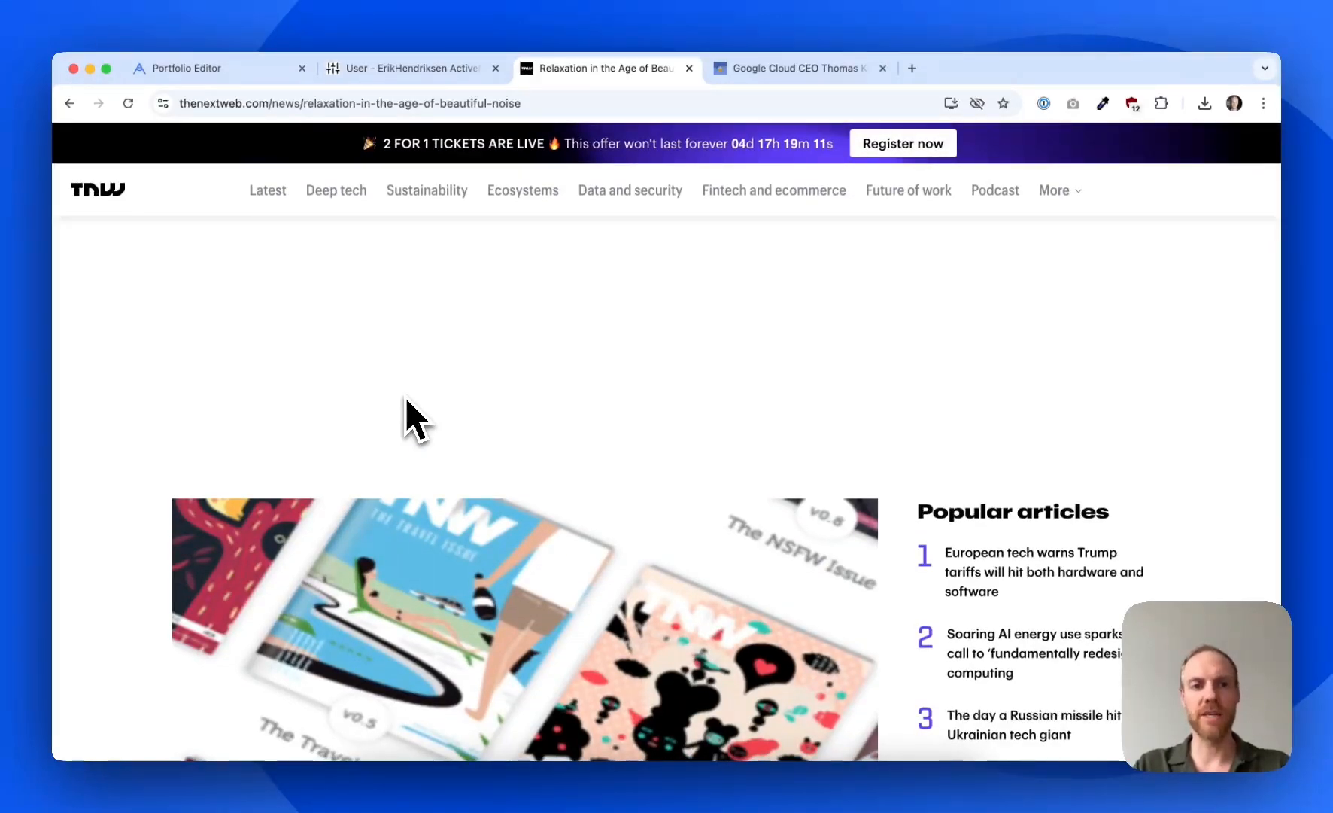
scroll(406, 396, "down", 3)
scroll(406, 397, "up", 4)
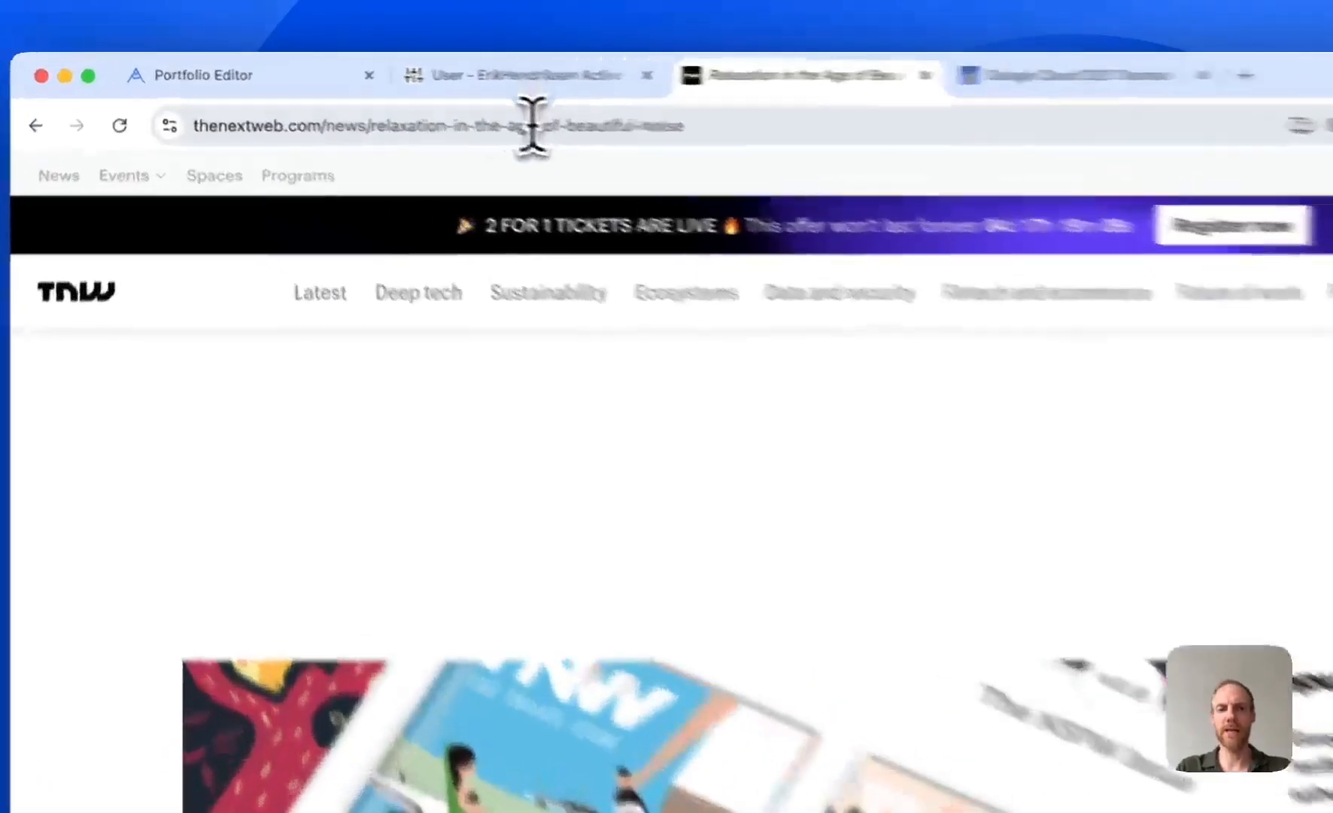
Copy the thenextweb.com article's address and enter it as the example article URL for the website import
left_click(415, 104)
key("super+c")
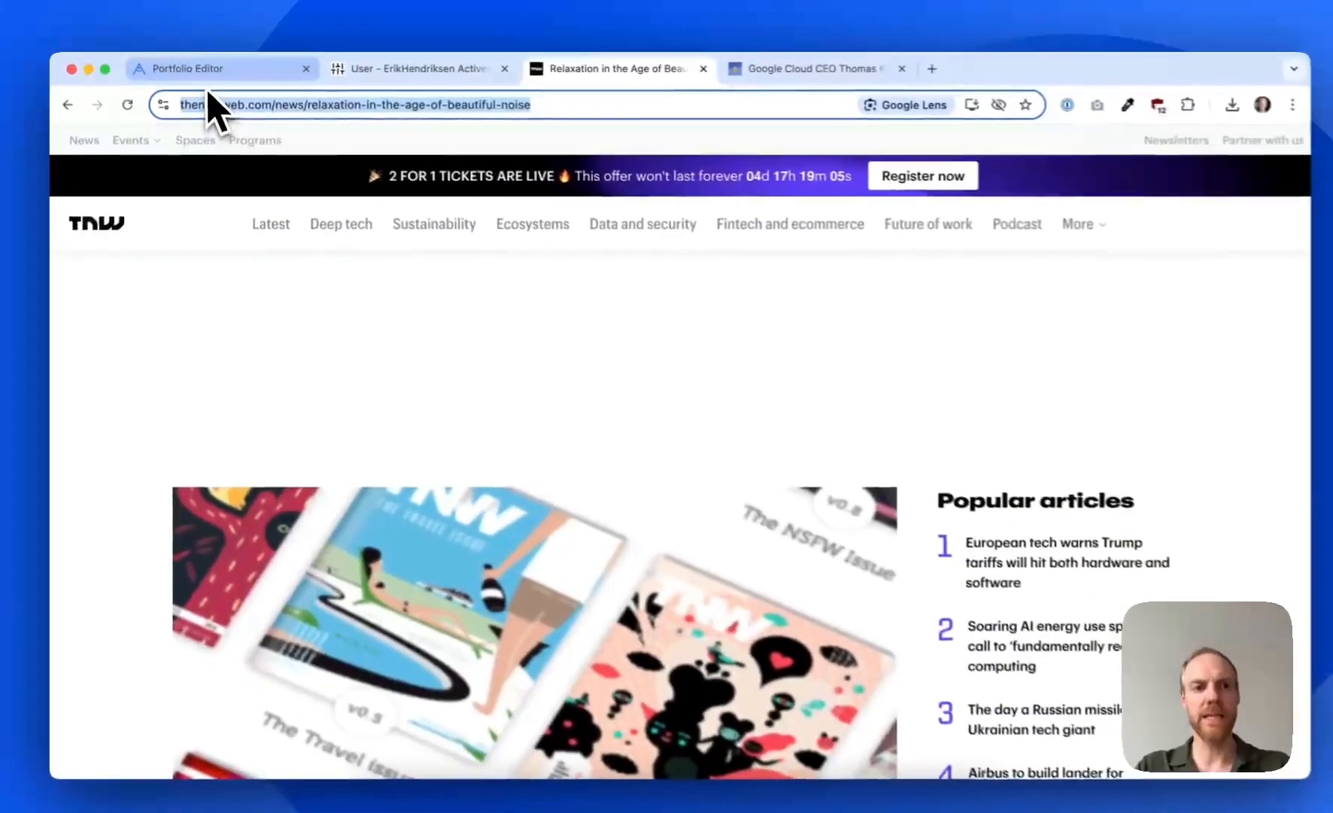
left_click(214, 74)
left_click(528, 412)
key("super+v")
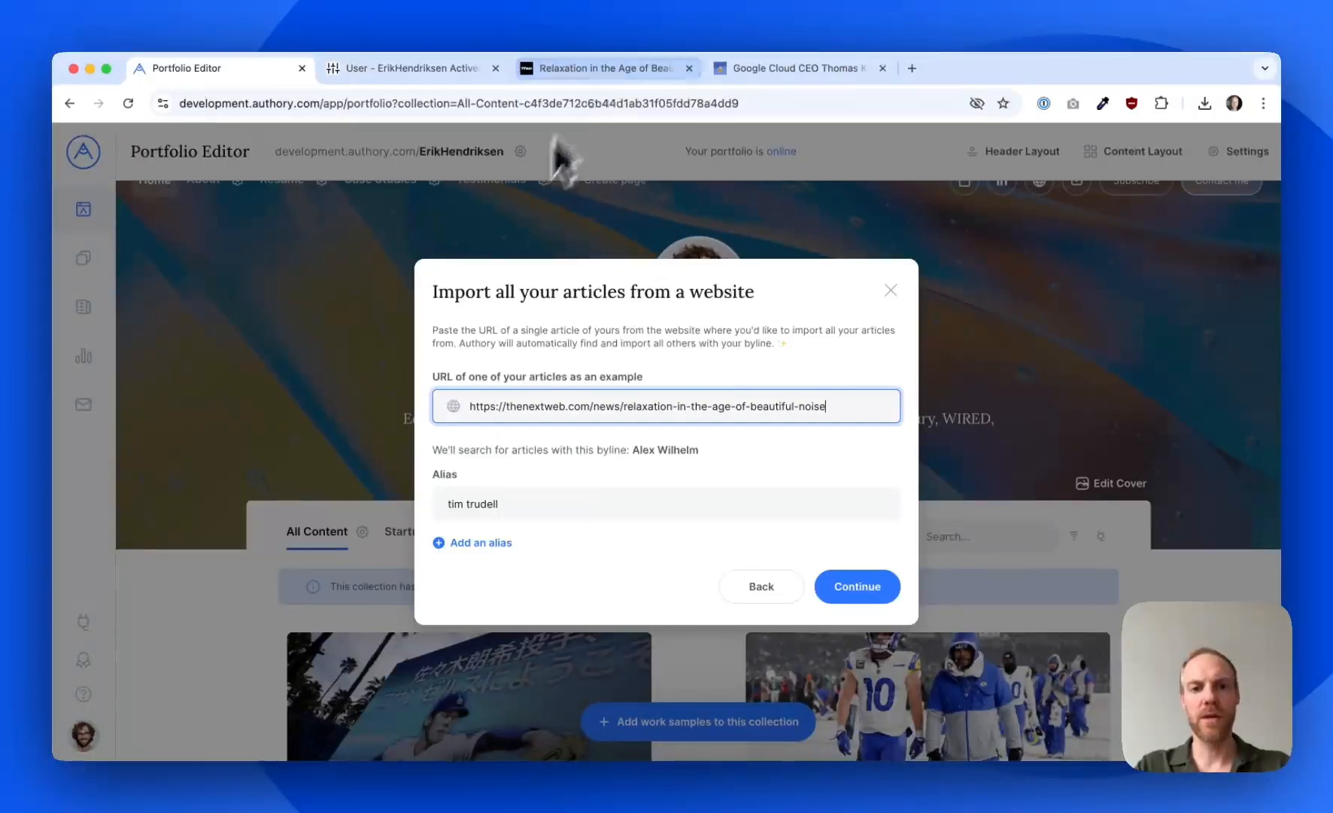
left_click(691, 521)
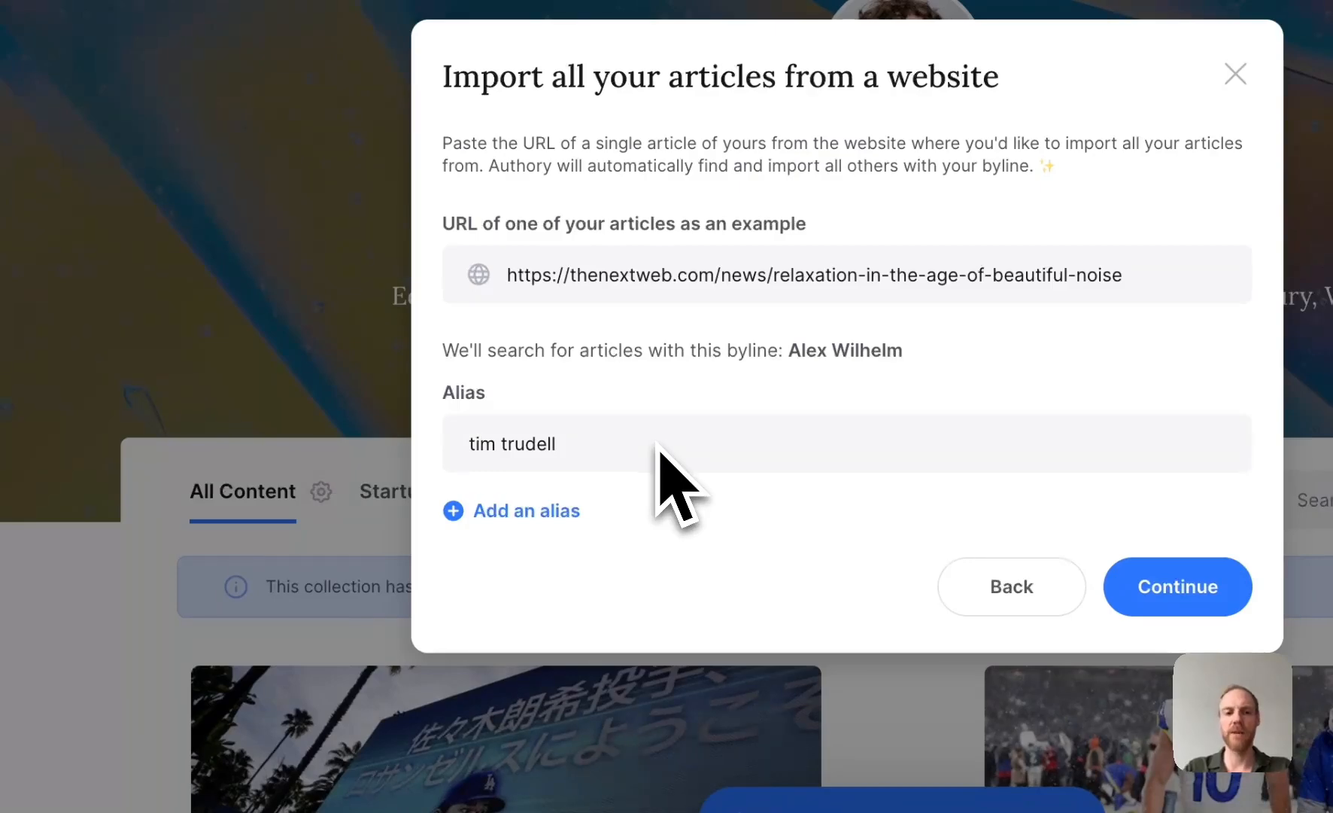
Add two blank alias fields beneath the existing alias and proceed with the import
left_click(487, 512)
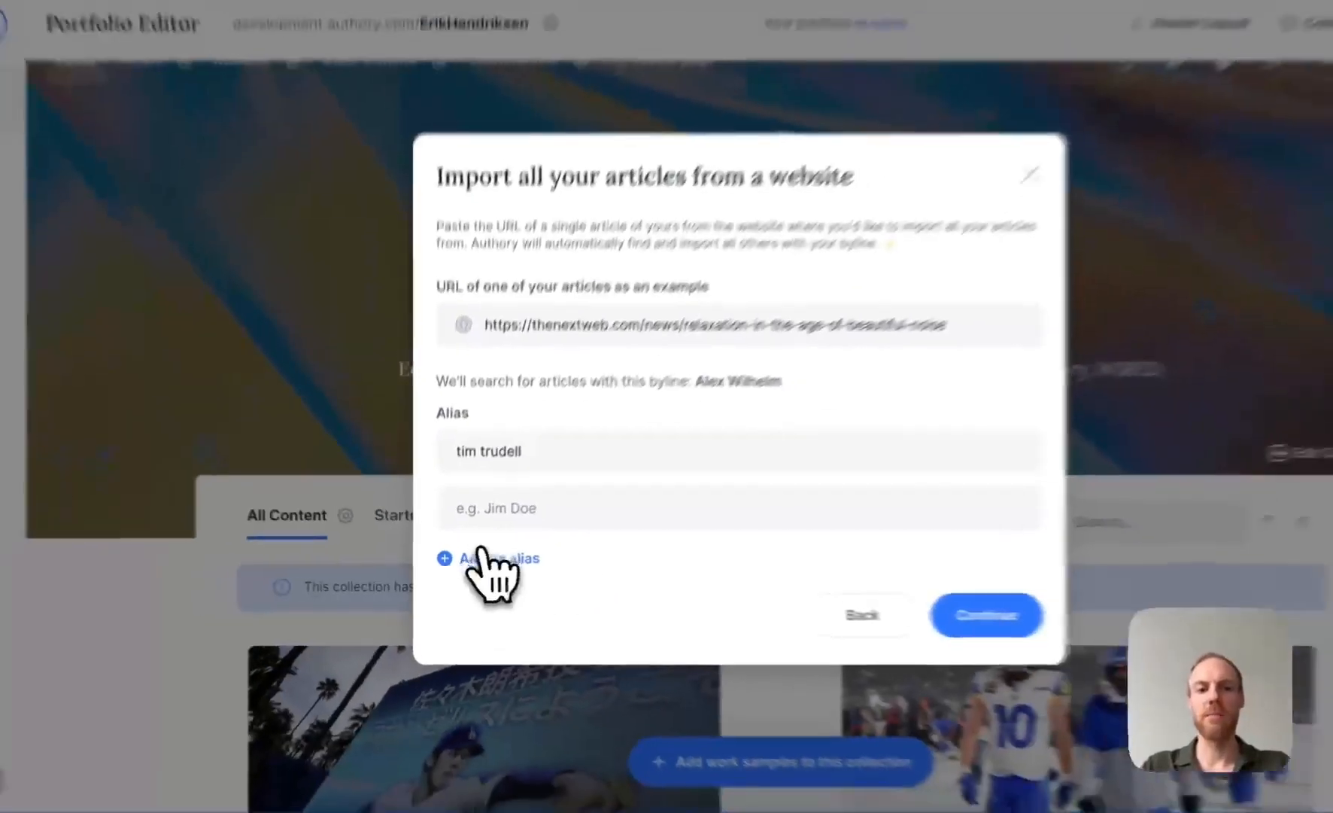
left_click(489, 558)
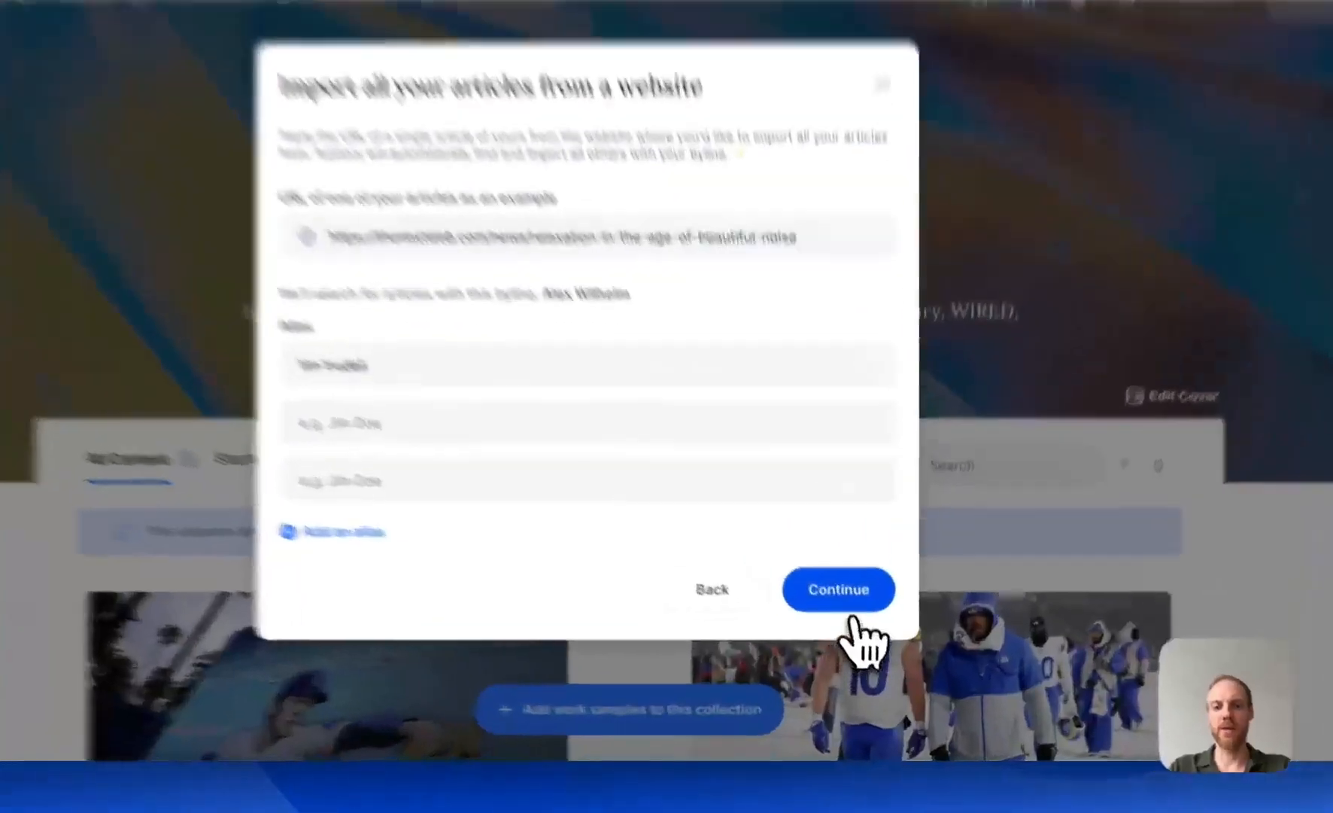
left_click(857, 629)
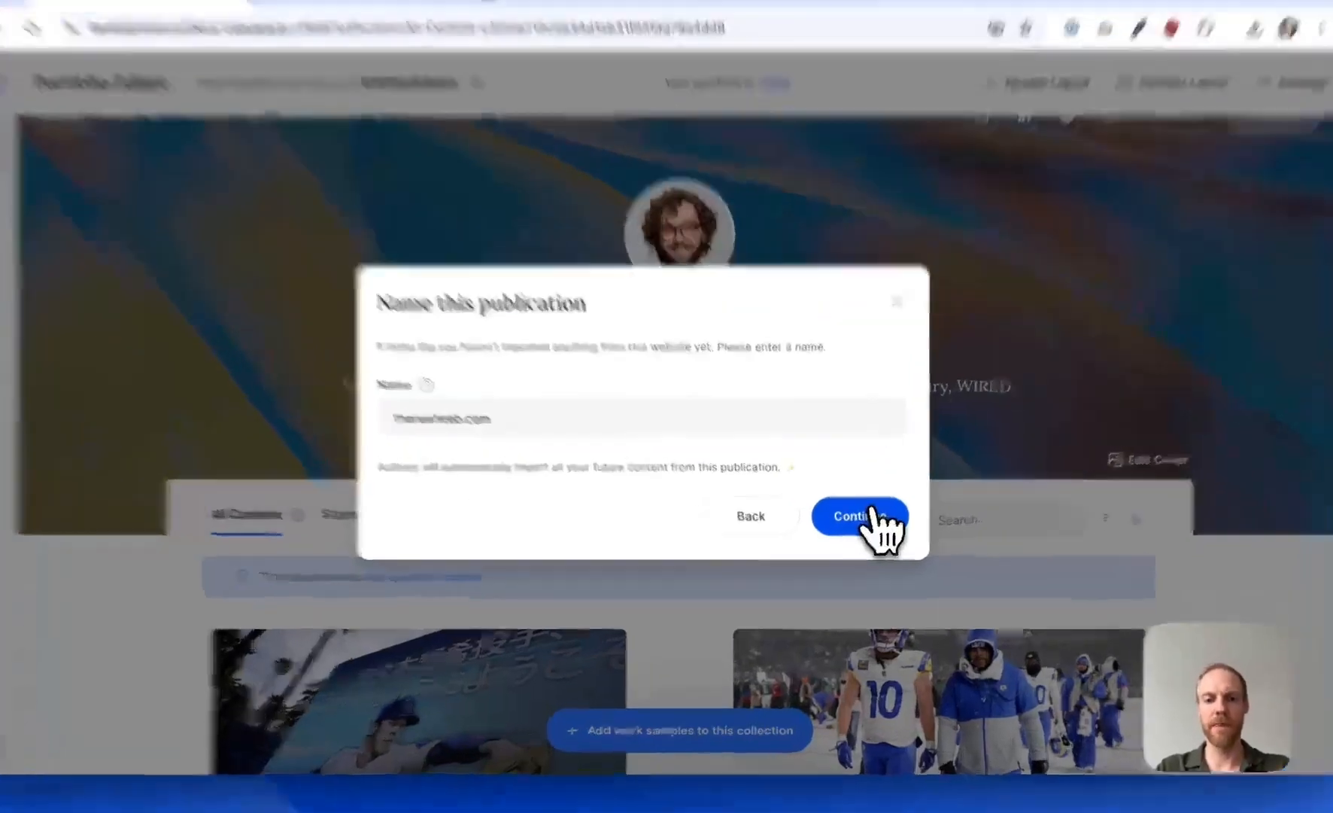
Accept the publication name thenextweb.com, keep its auto-update rule enabled, and close the import dialog
left_click(865, 531)
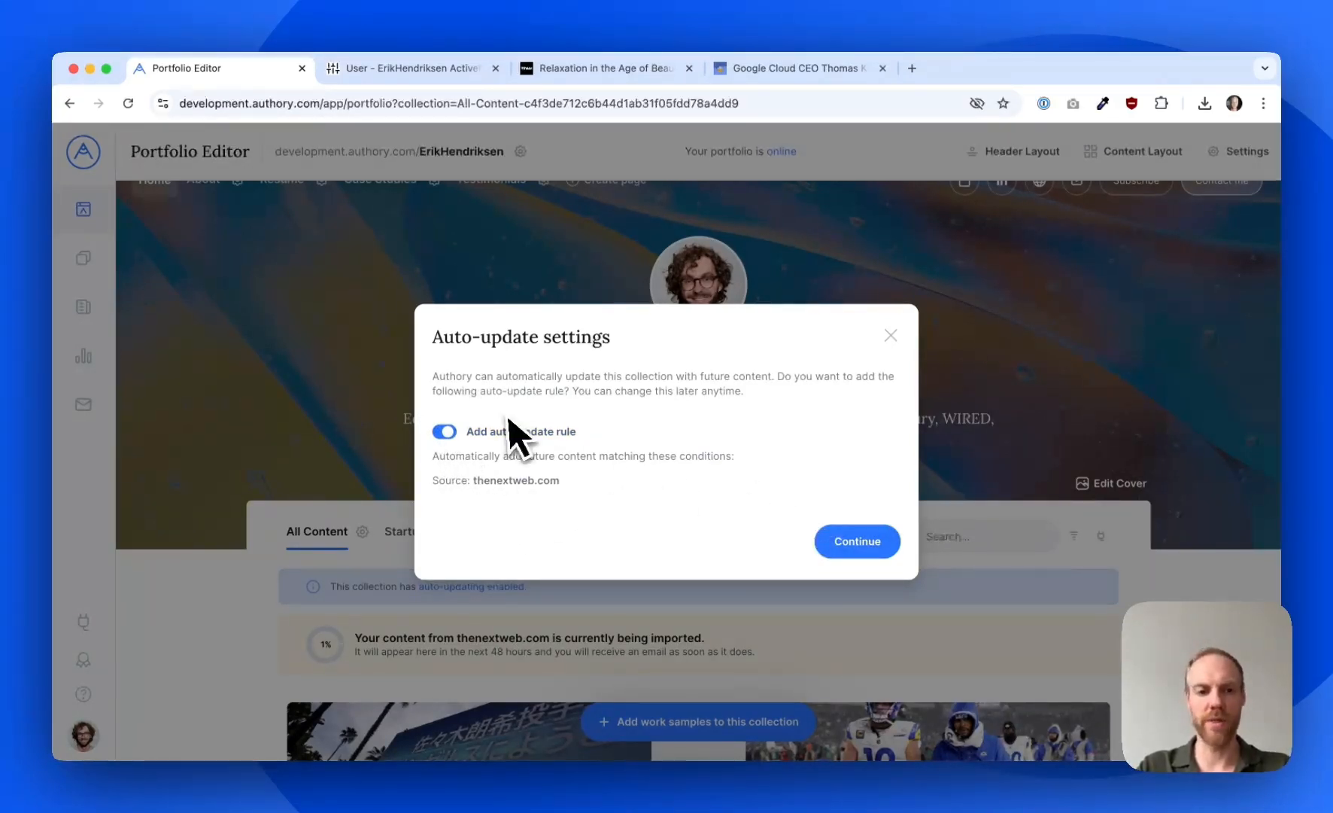
left_click(836, 543)
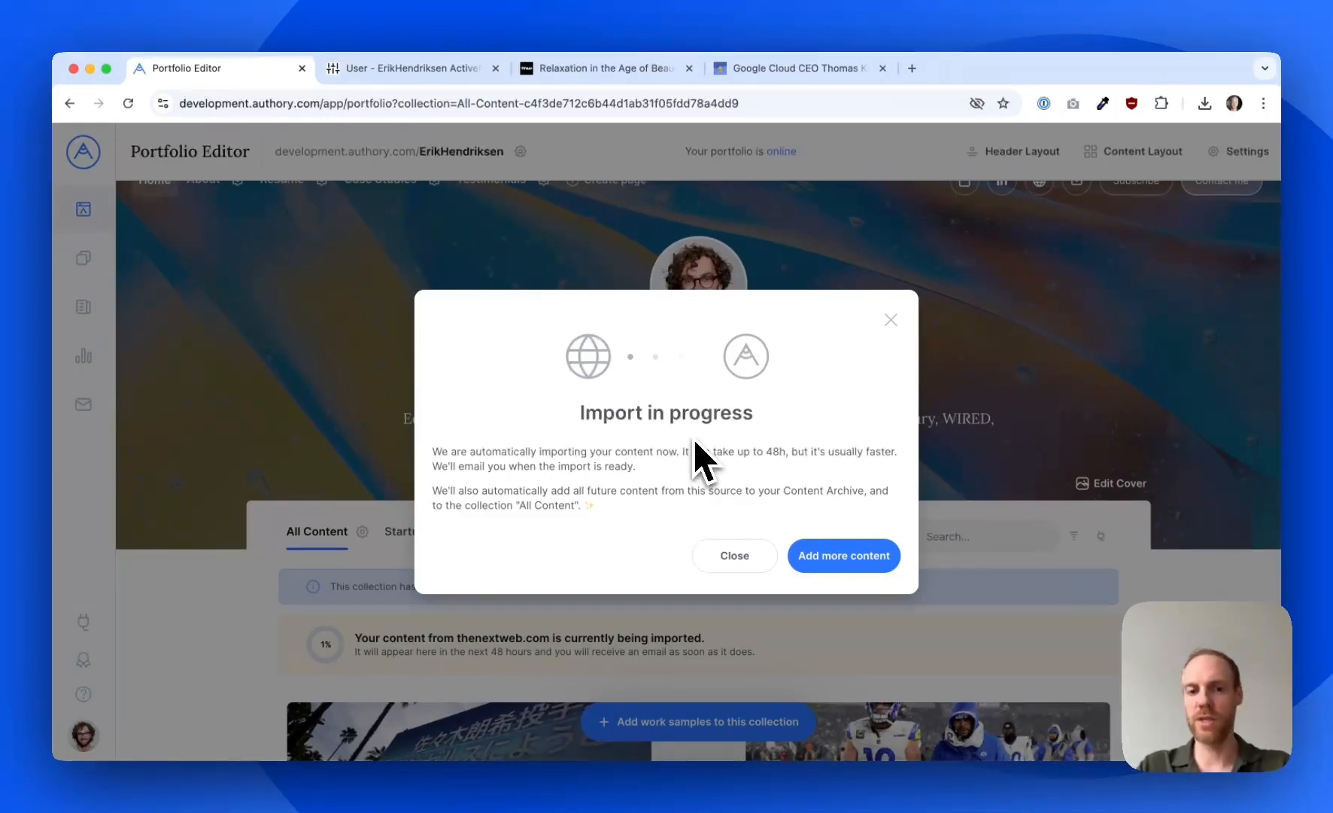
left_click(744, 556)
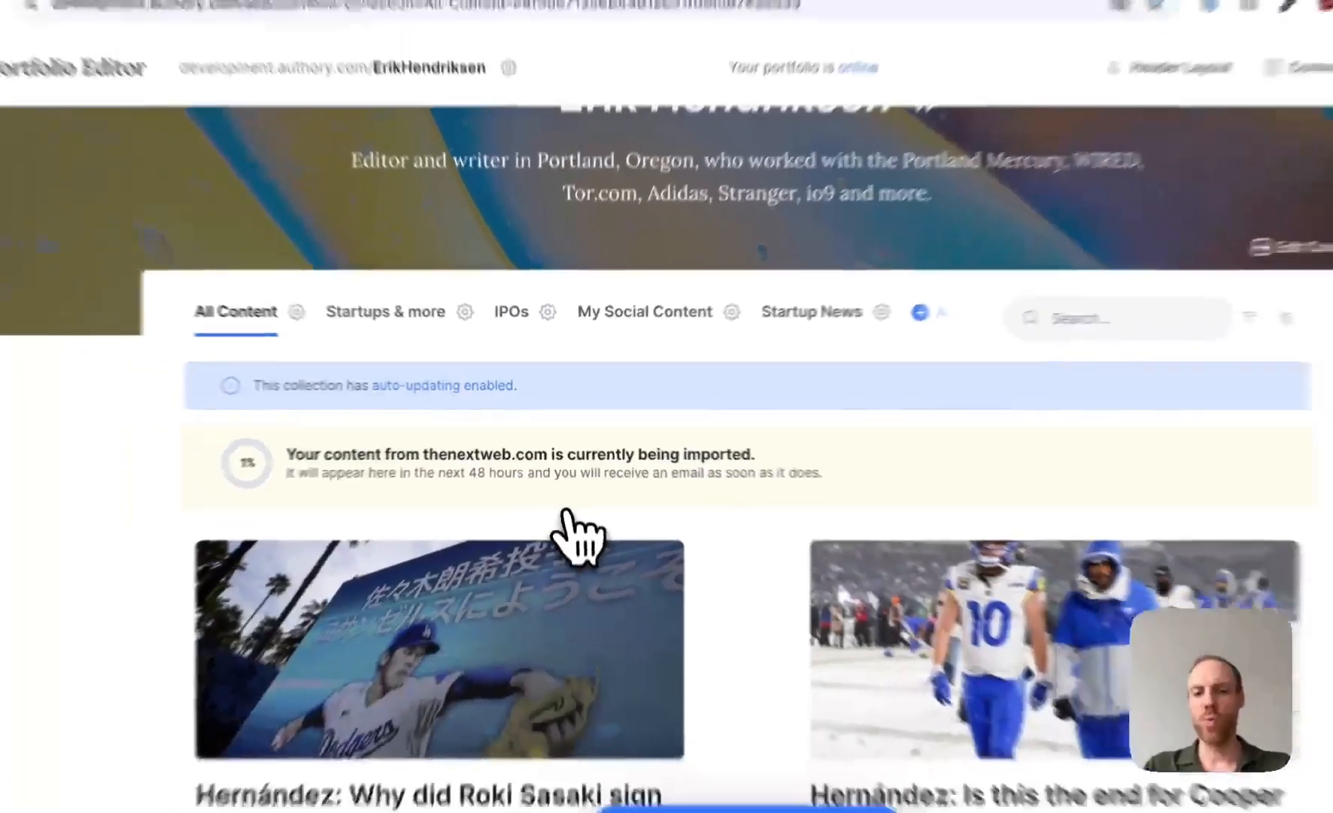
Filter the Content Archive by the source Crunchbase News and open "Automation Anywhere's Series B Provides A Needed Win For SoftBank"
scroll(564, 485, "up", 1)
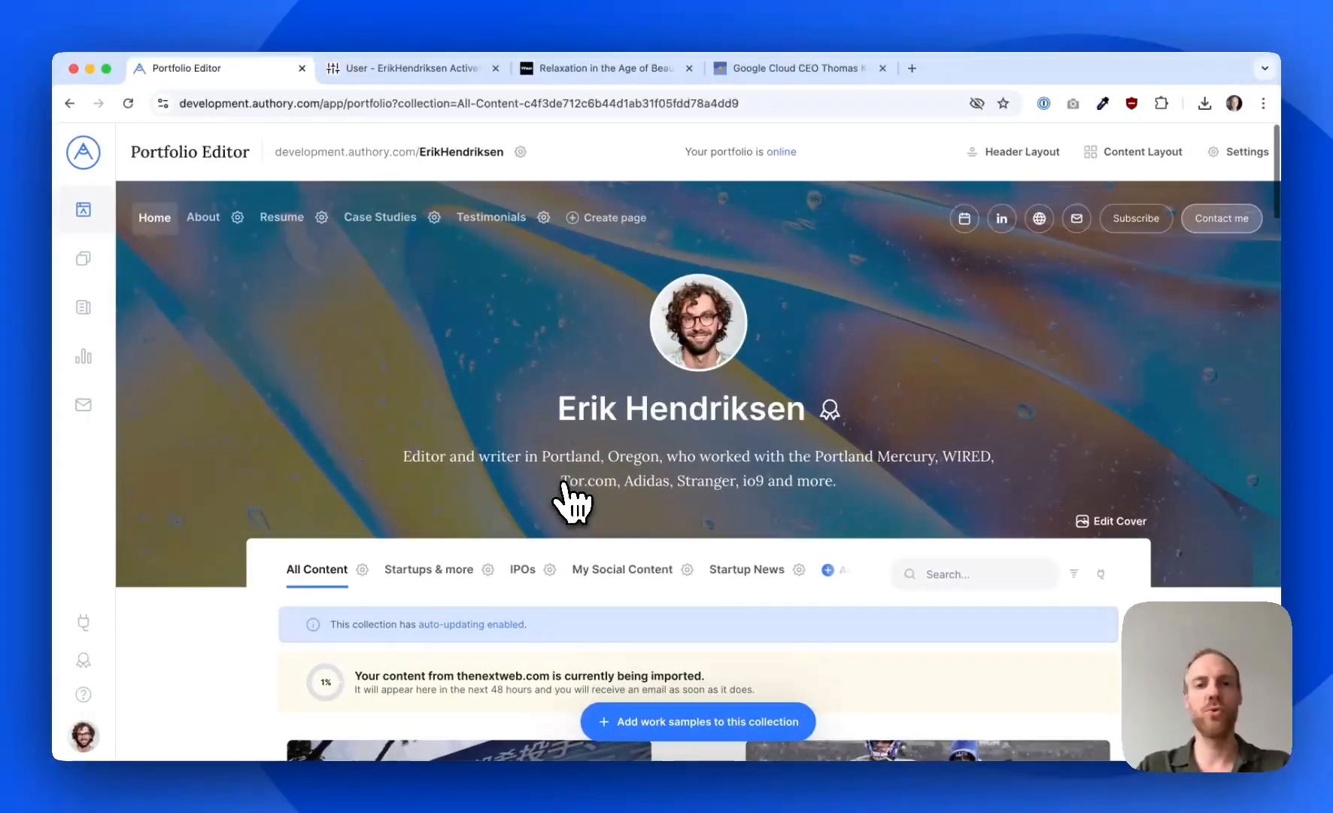
scroll(564, 485, "down", 1)
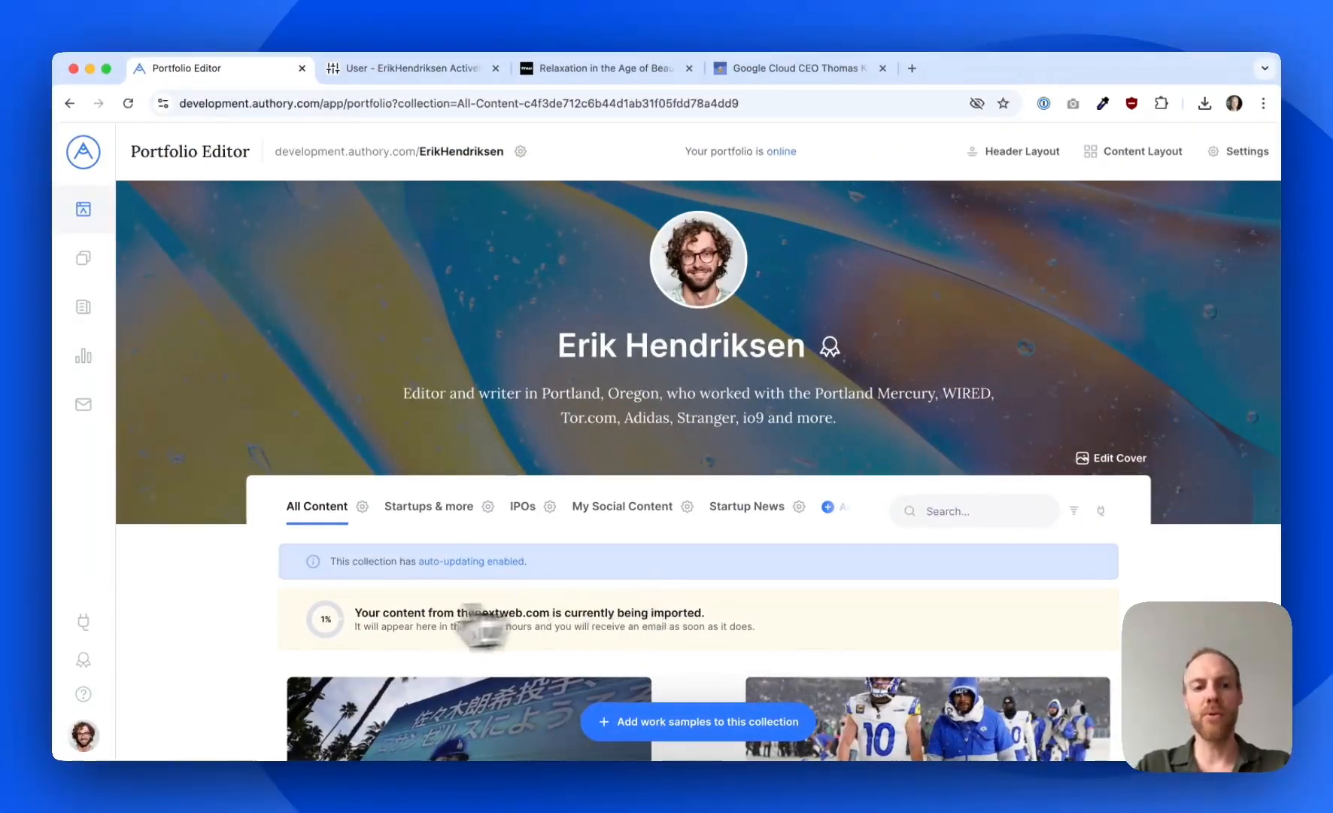
left_click(84, 308)
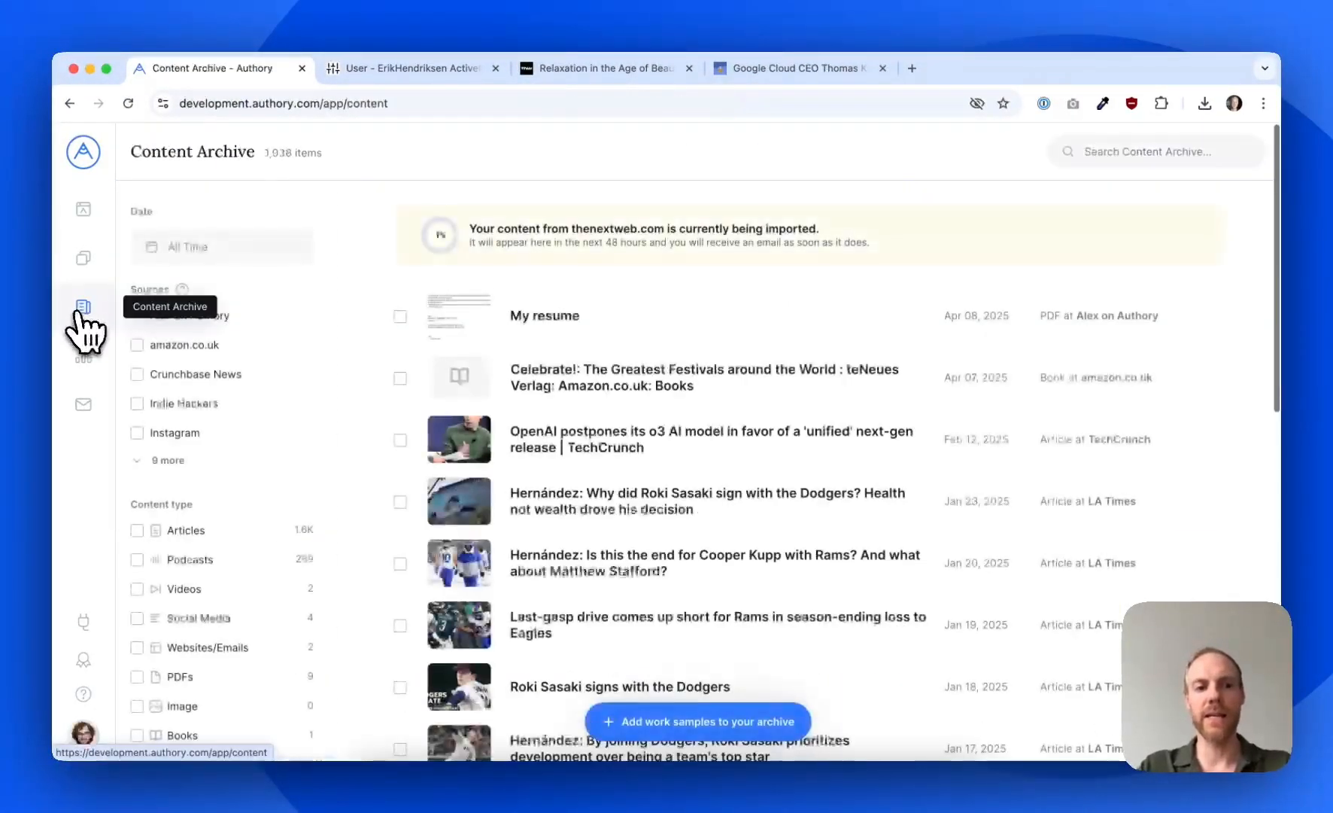
left_click(191, 379)
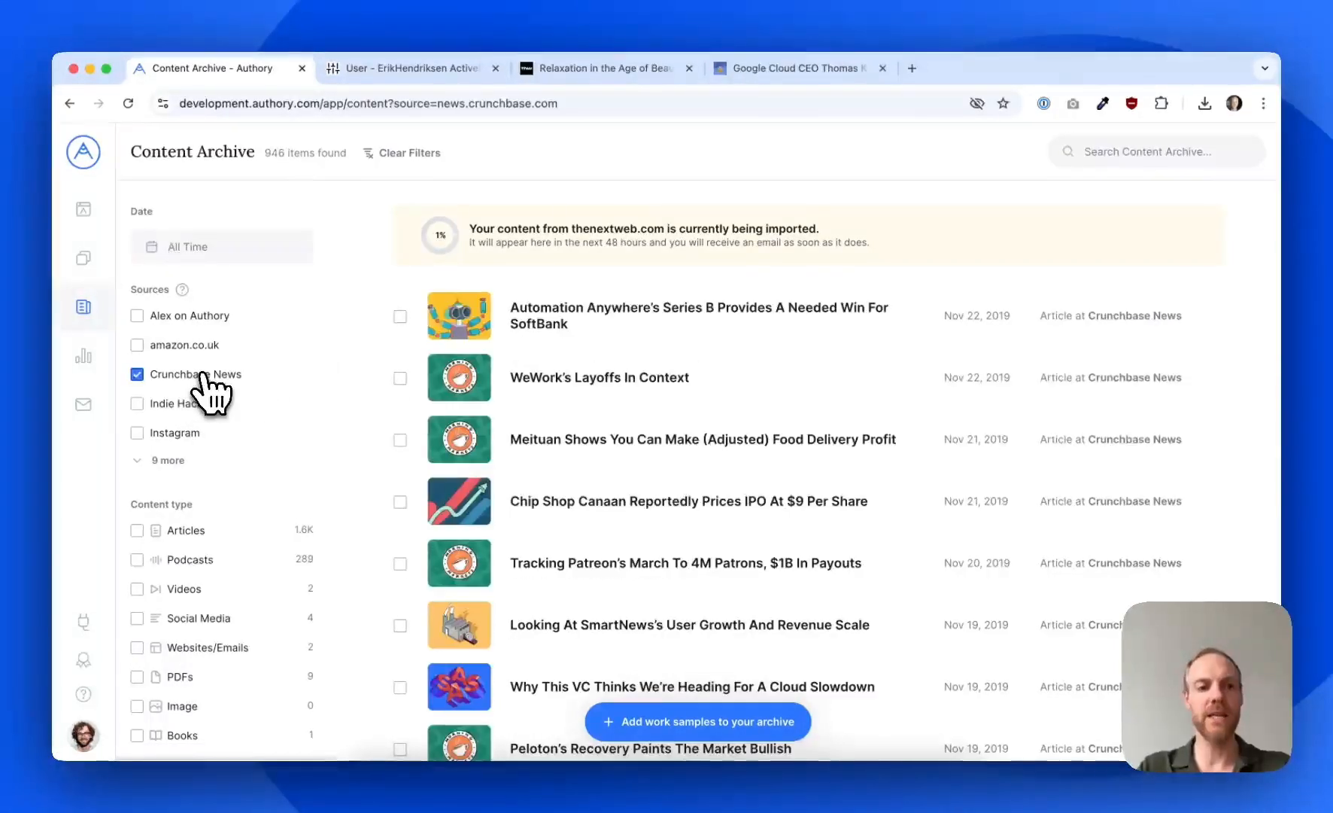
left_click(514, 293)
Examine the archived article from its heading and image down through the full body text
scroll(696, 446, "down", 8)
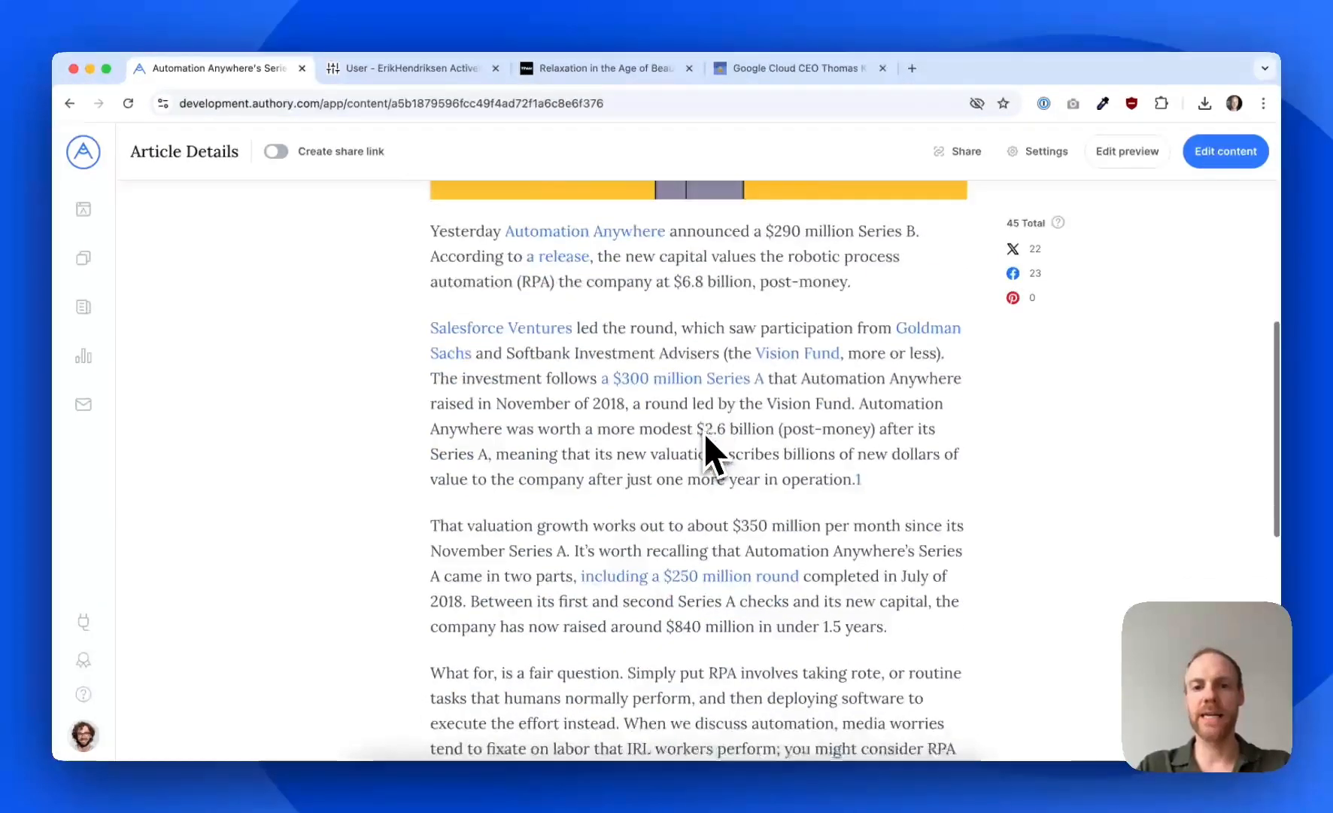
scroll(705, 435, "down", 4)
scroll(705, 435, "up", 12)
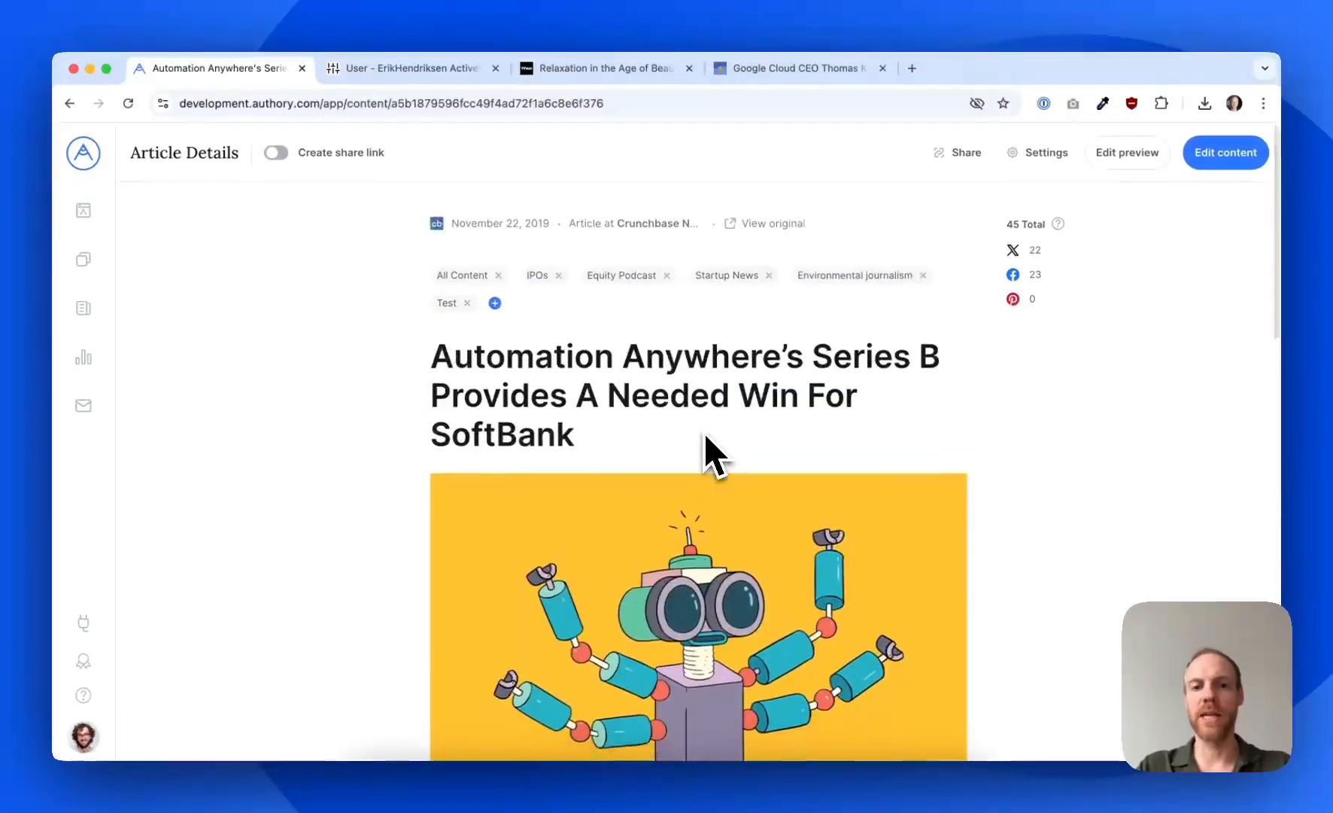
scroll(704, 433, "down", 6)
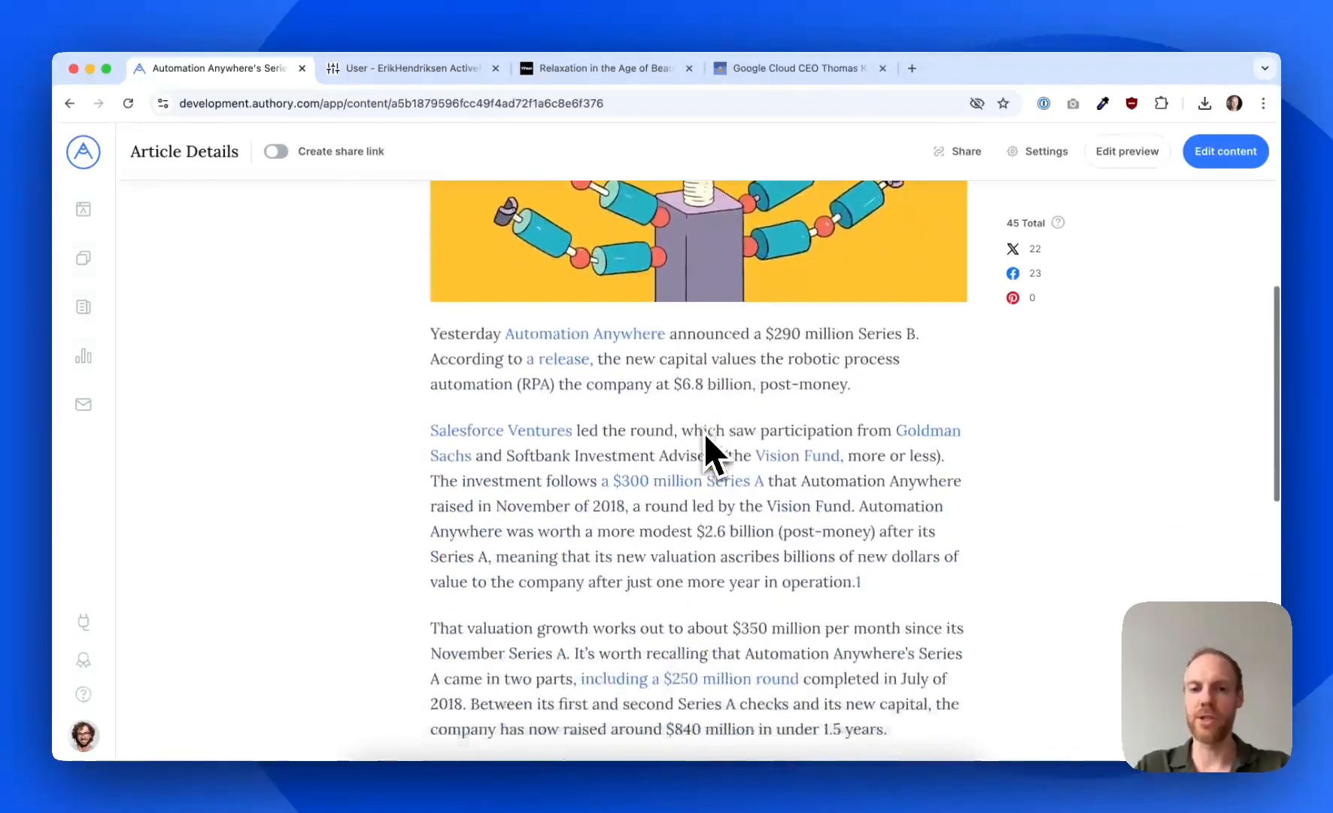
scroll(705, 433, "down", 10)
scroll(700, 421, "up", 15)
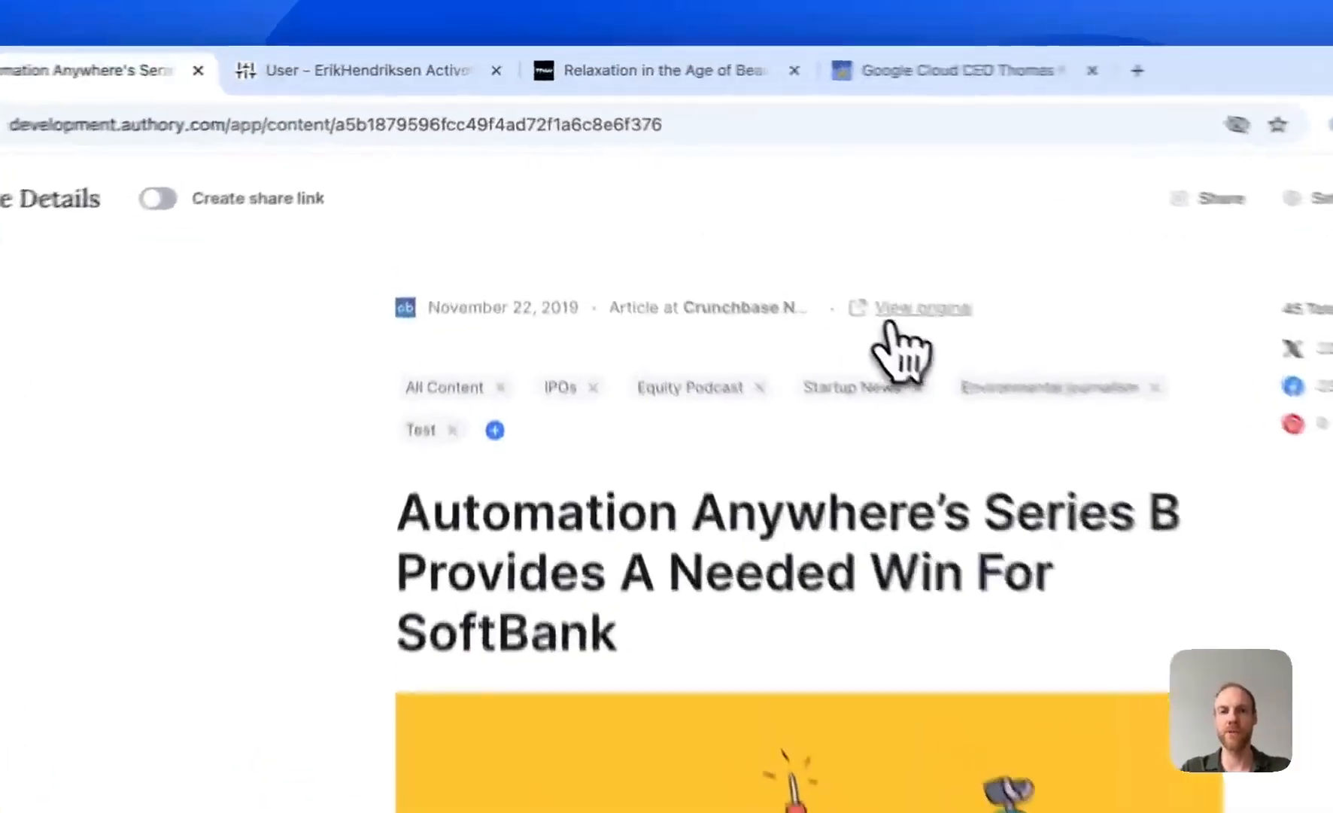
Open the article's original version on Crunchbase News and look through it for comparison
left_click(753, 226)
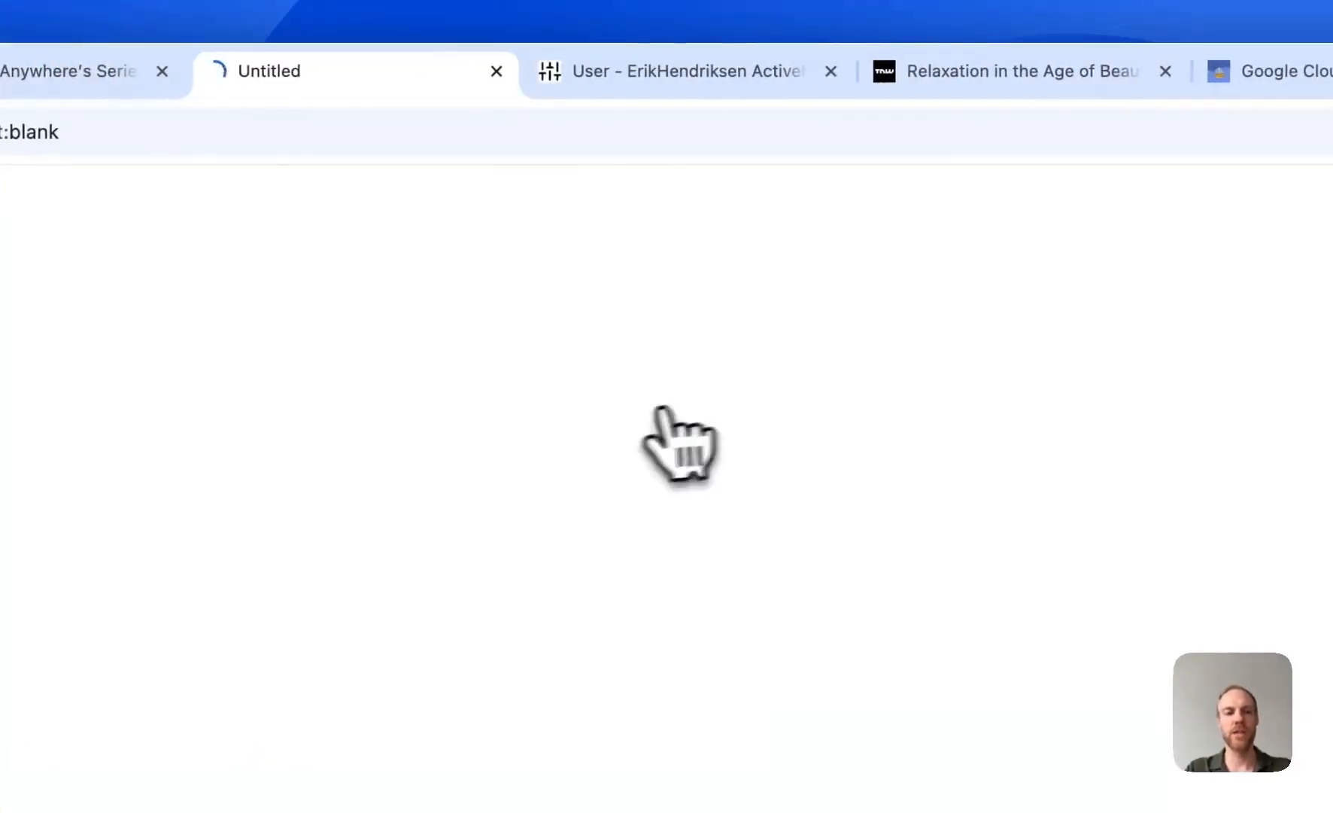
scroll(538, 638, "down", 6)
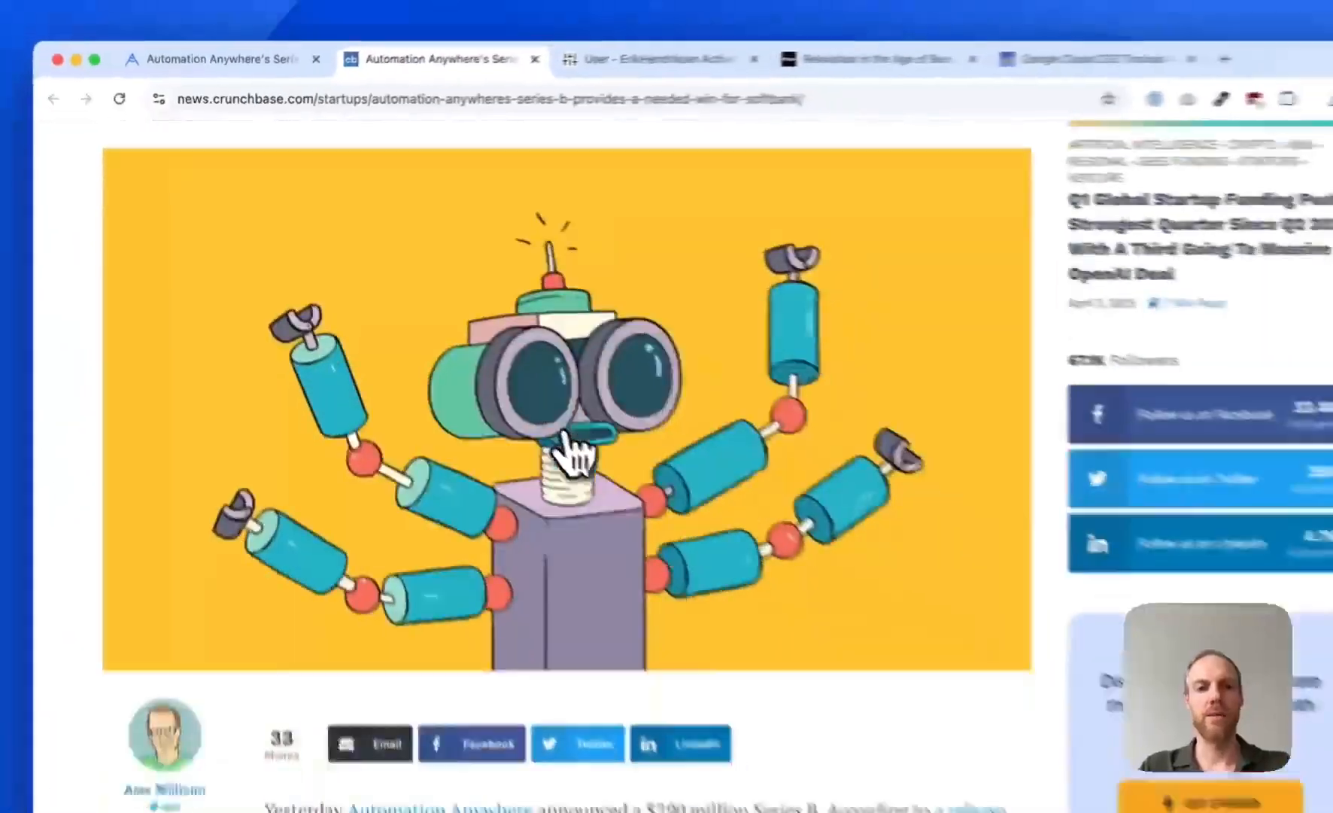
scroll(572, 451, "down", 10)
scroll(572, 451, "up", 10)
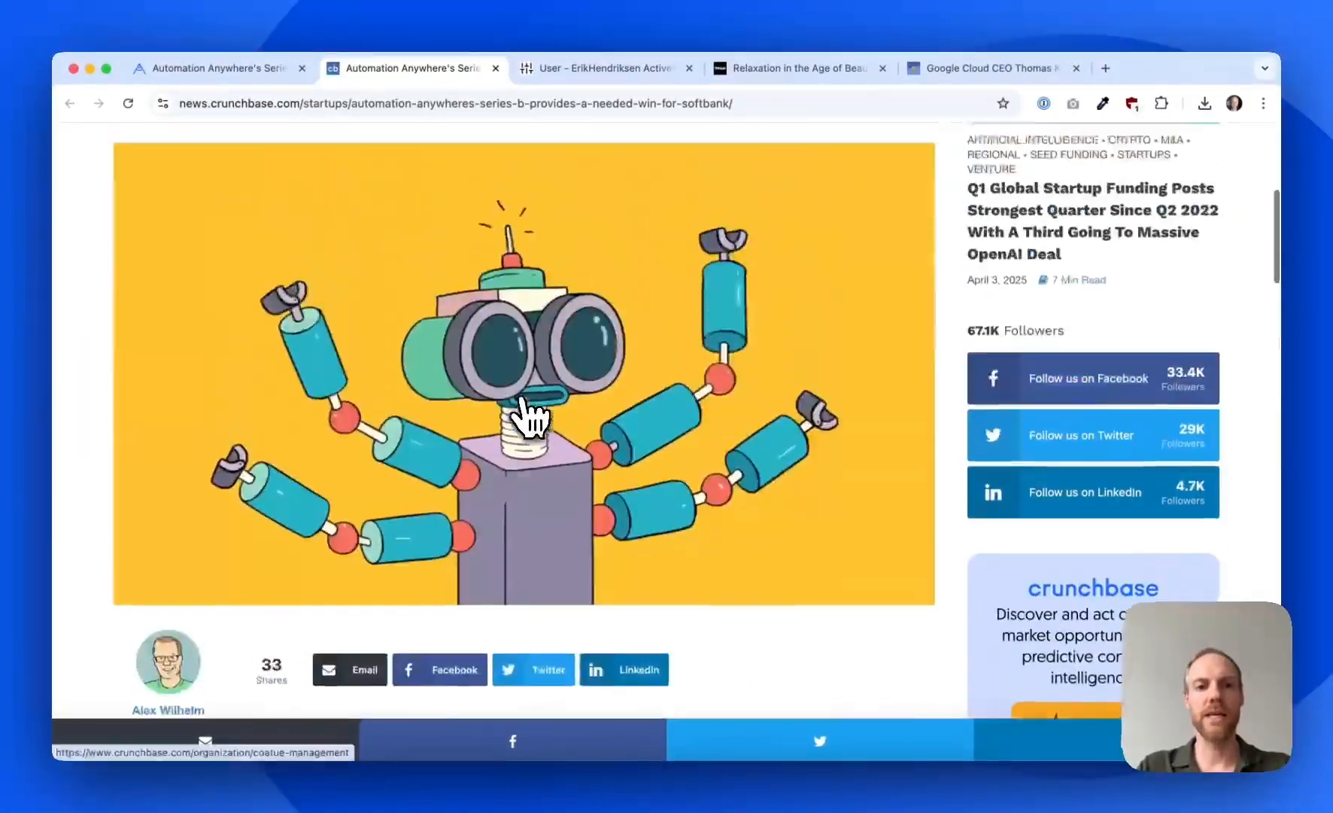
scroll(500, 377, "up", 5)
Return to the archived copy and compare its image and body text with the original
left_click(250, 76)
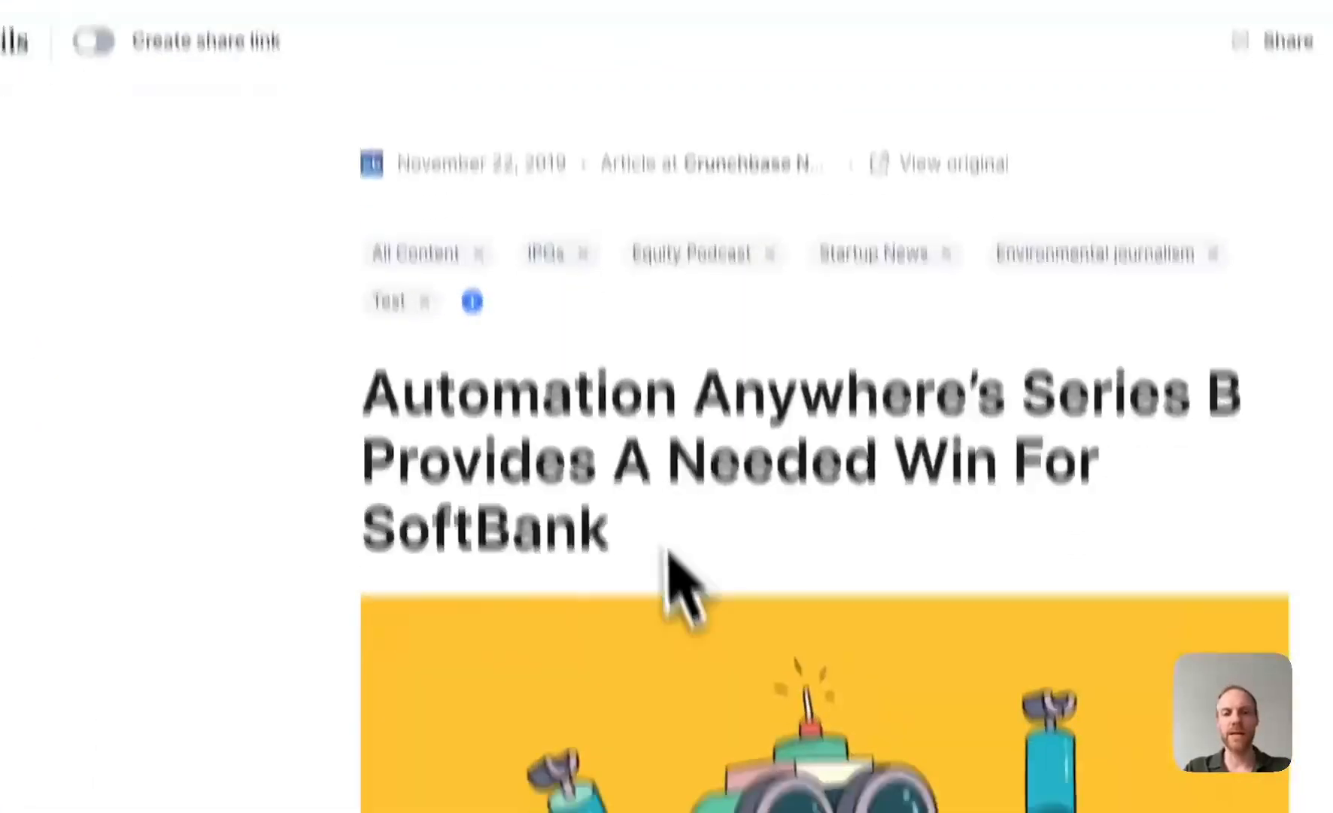
scroll(681, 512, "down", 3)
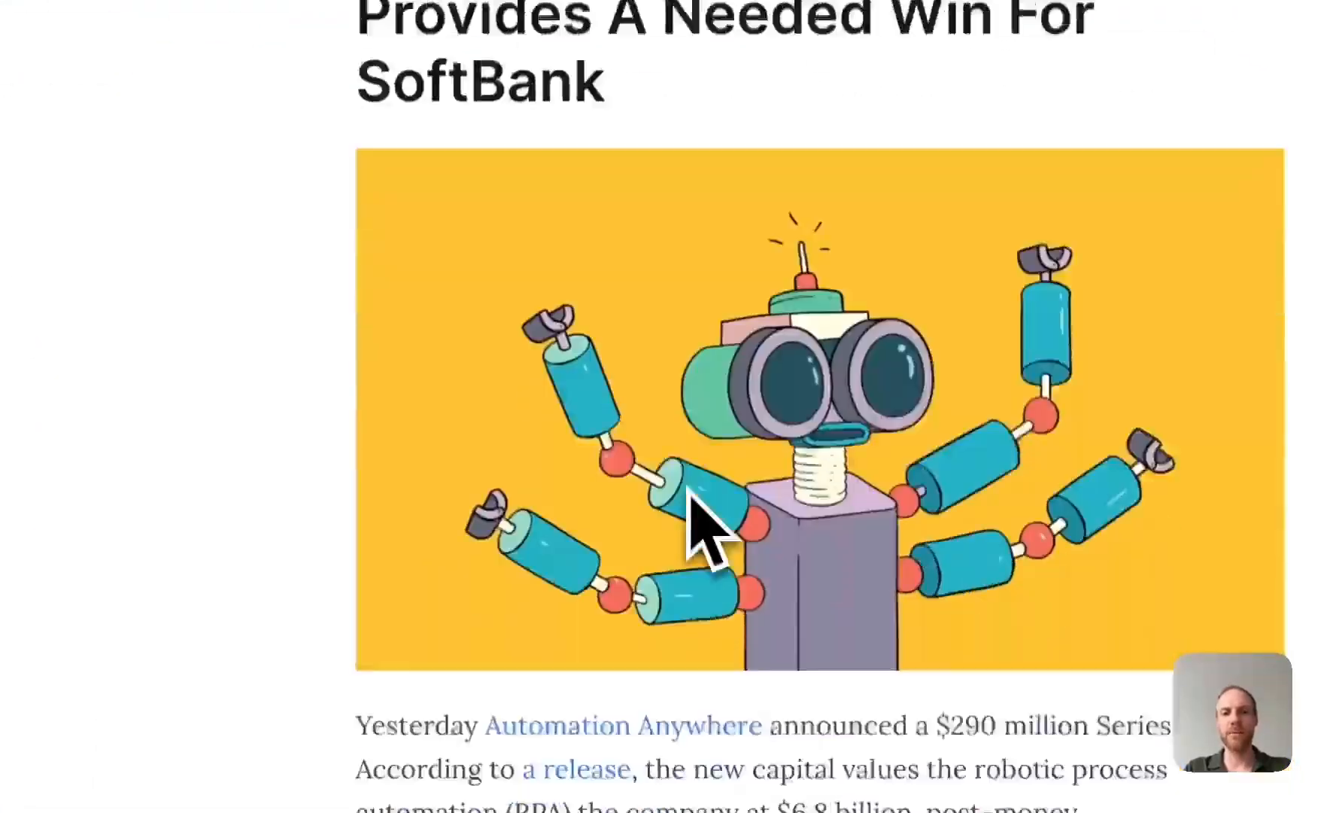
scroll(677, 501, "down", 8)
scroll(625, 504, "up", 10)
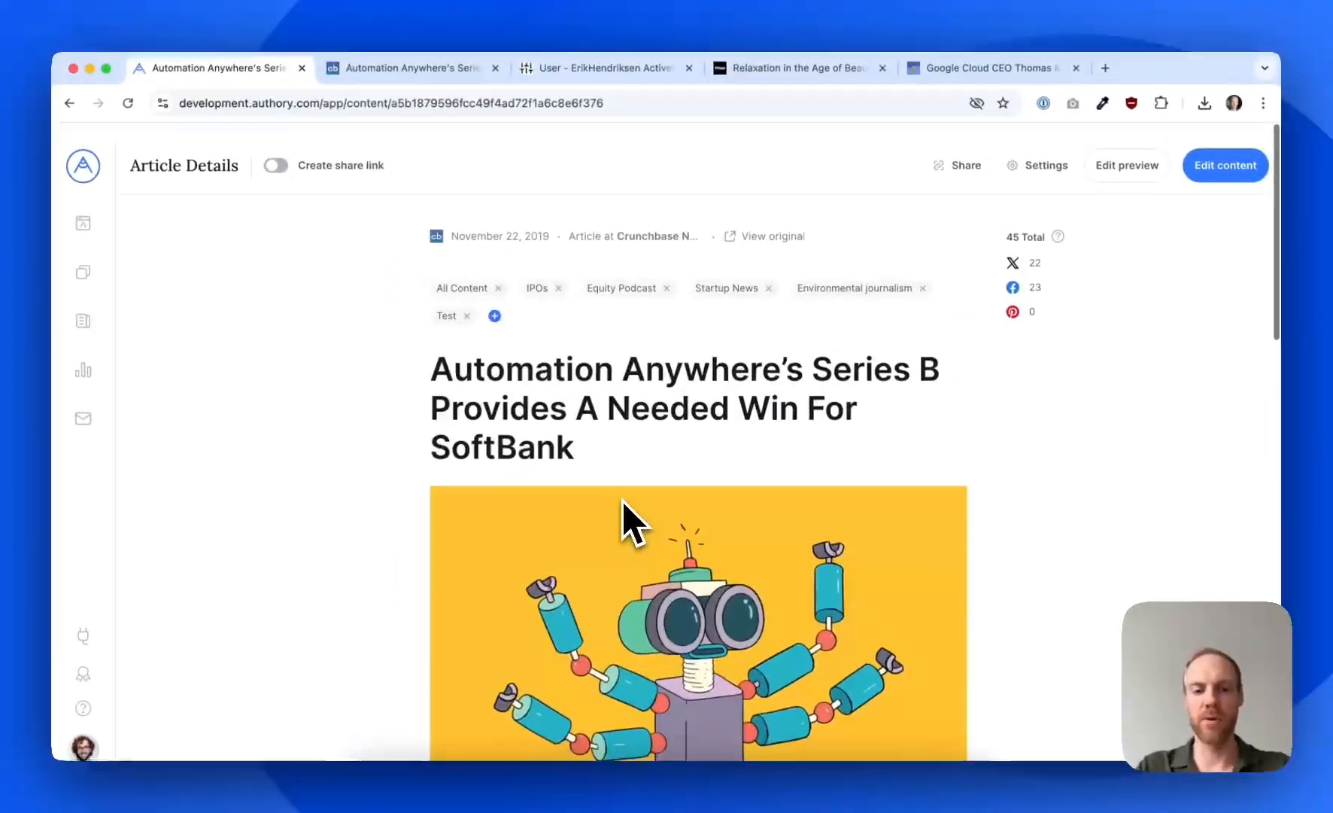
scroll(623, 503, "down", 10)
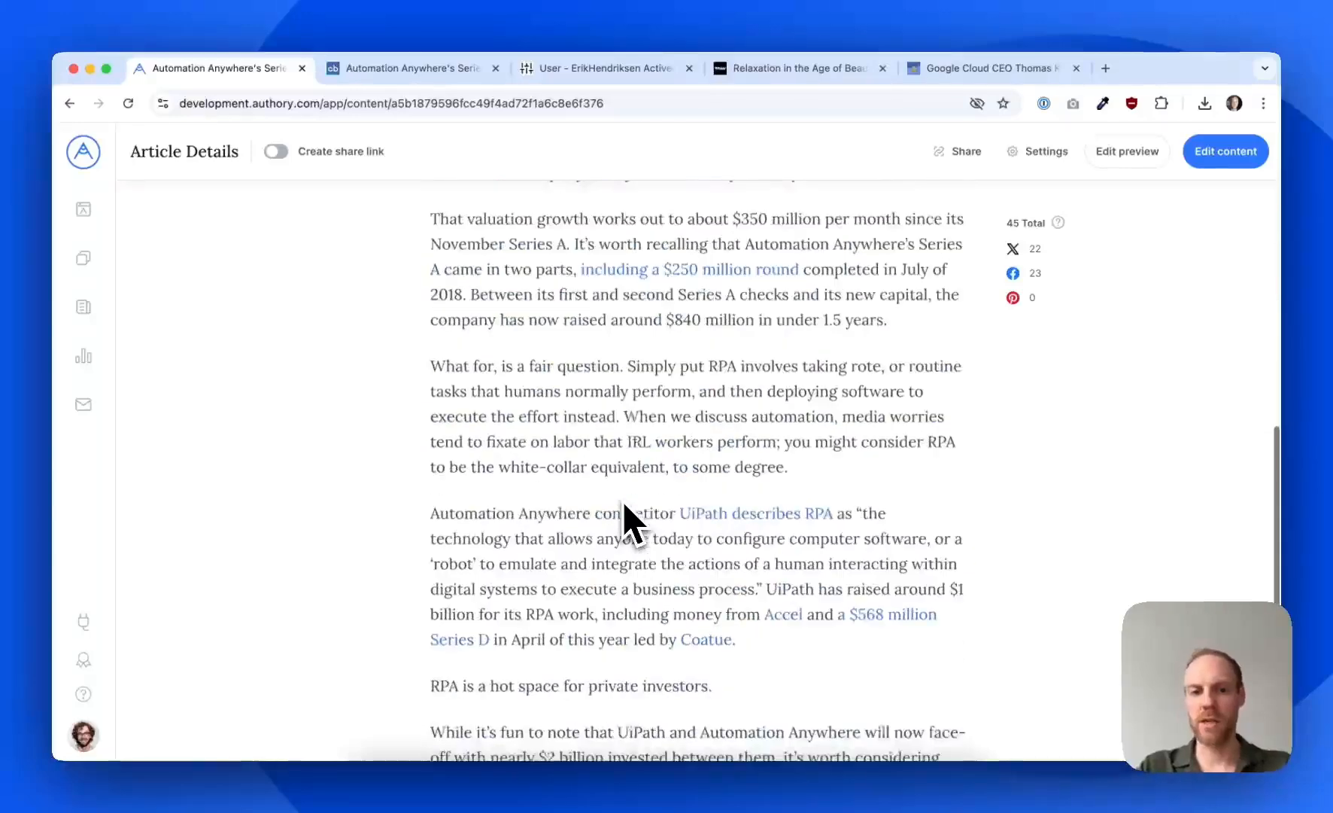
Return to the Content Archive list filtered by Crunchbase News and check how many items the source holds
scroll(623, 502, "up", 10)
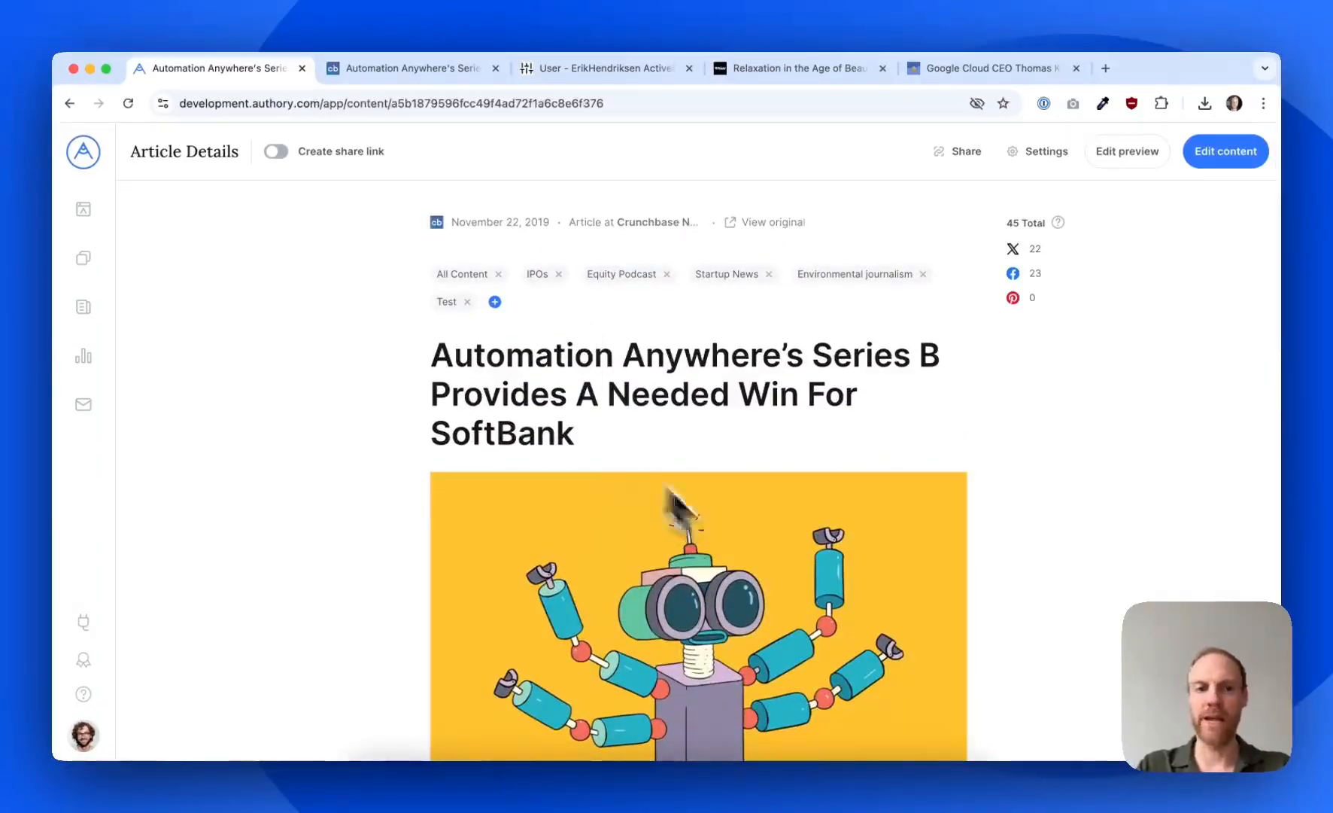
left_click(69, 103)
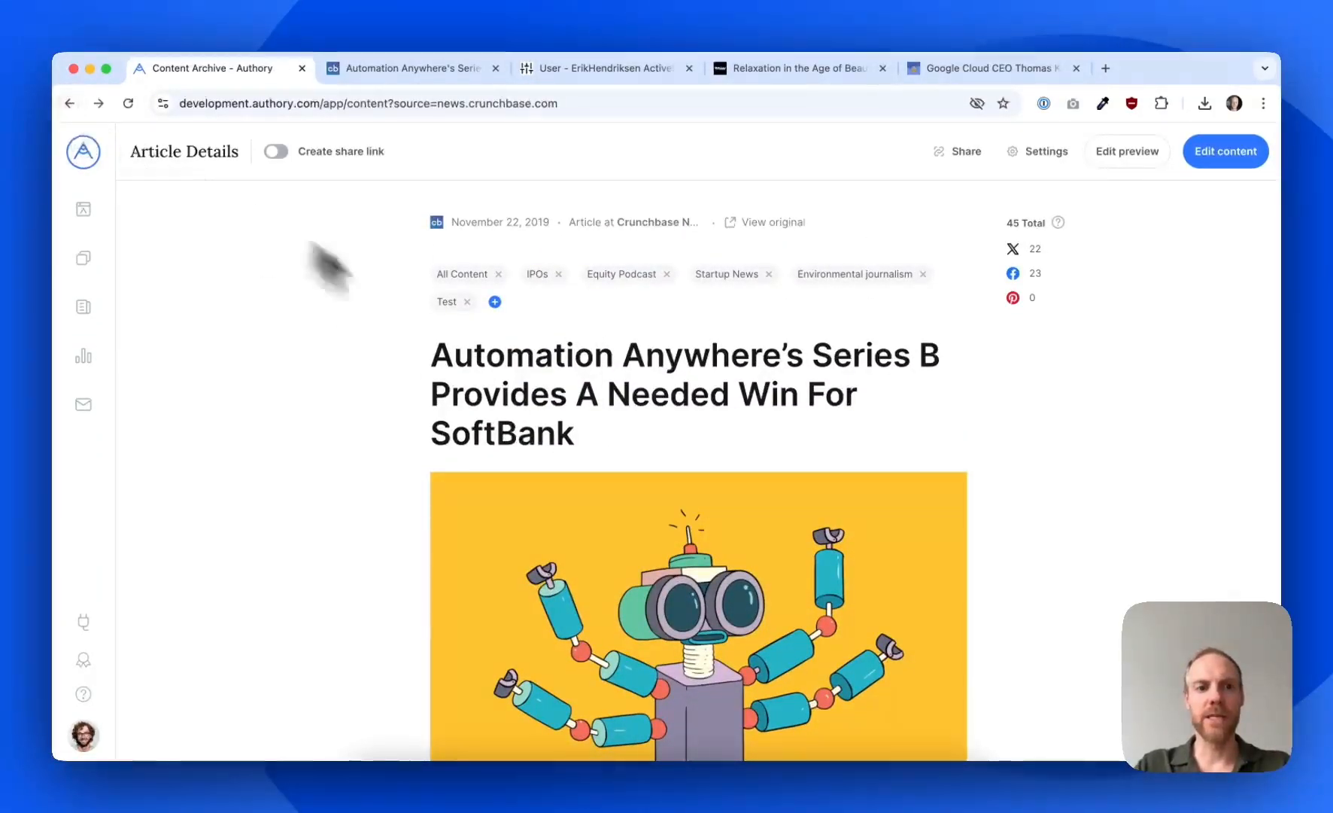
left_click(70, 104)
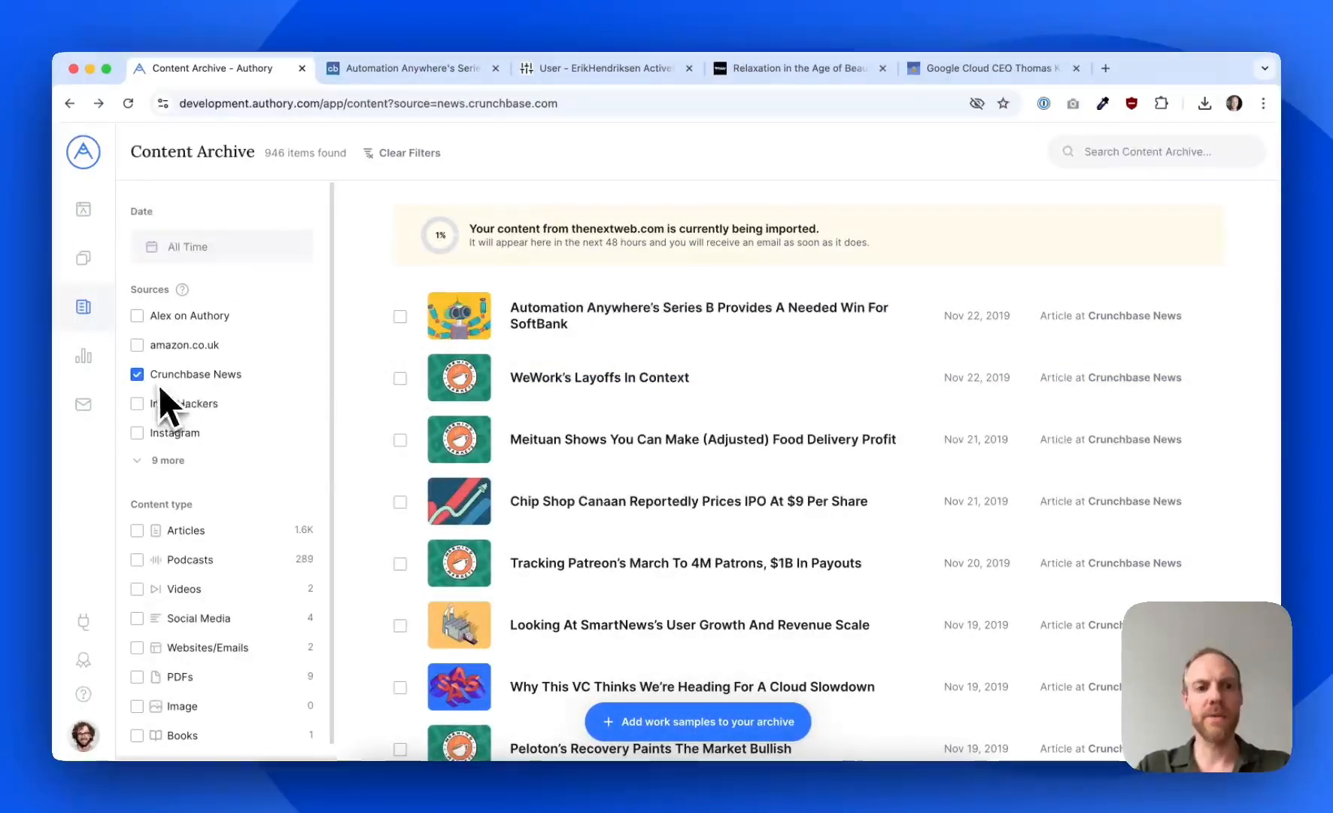
double_click(275, 154)
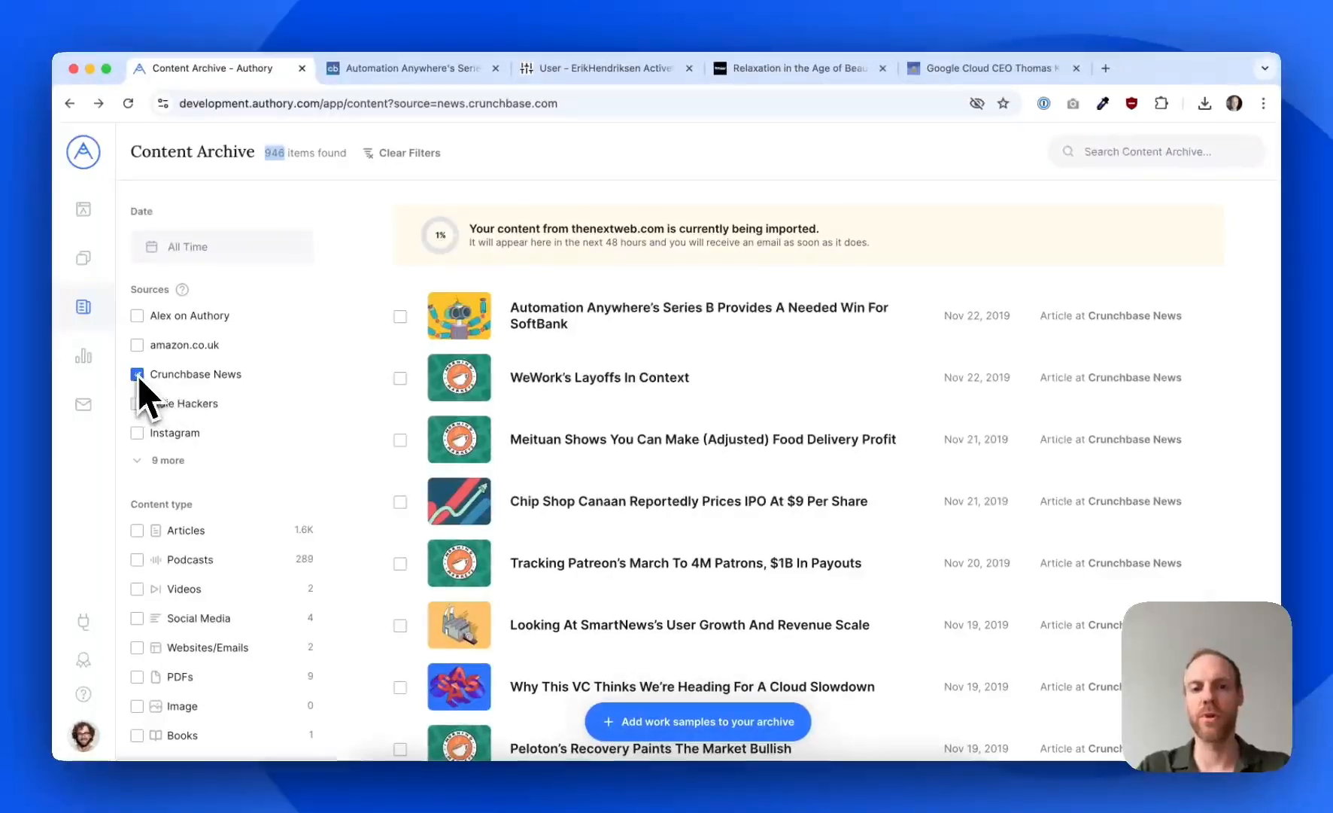
scroll(820, 488, "down", 4)
scroll(820, 485, "up", 4)
Open the archived article "Meituan Shows You Can Make (Adjusted) Food Delivery Profit" and look through its full text
left_click(821, 439)
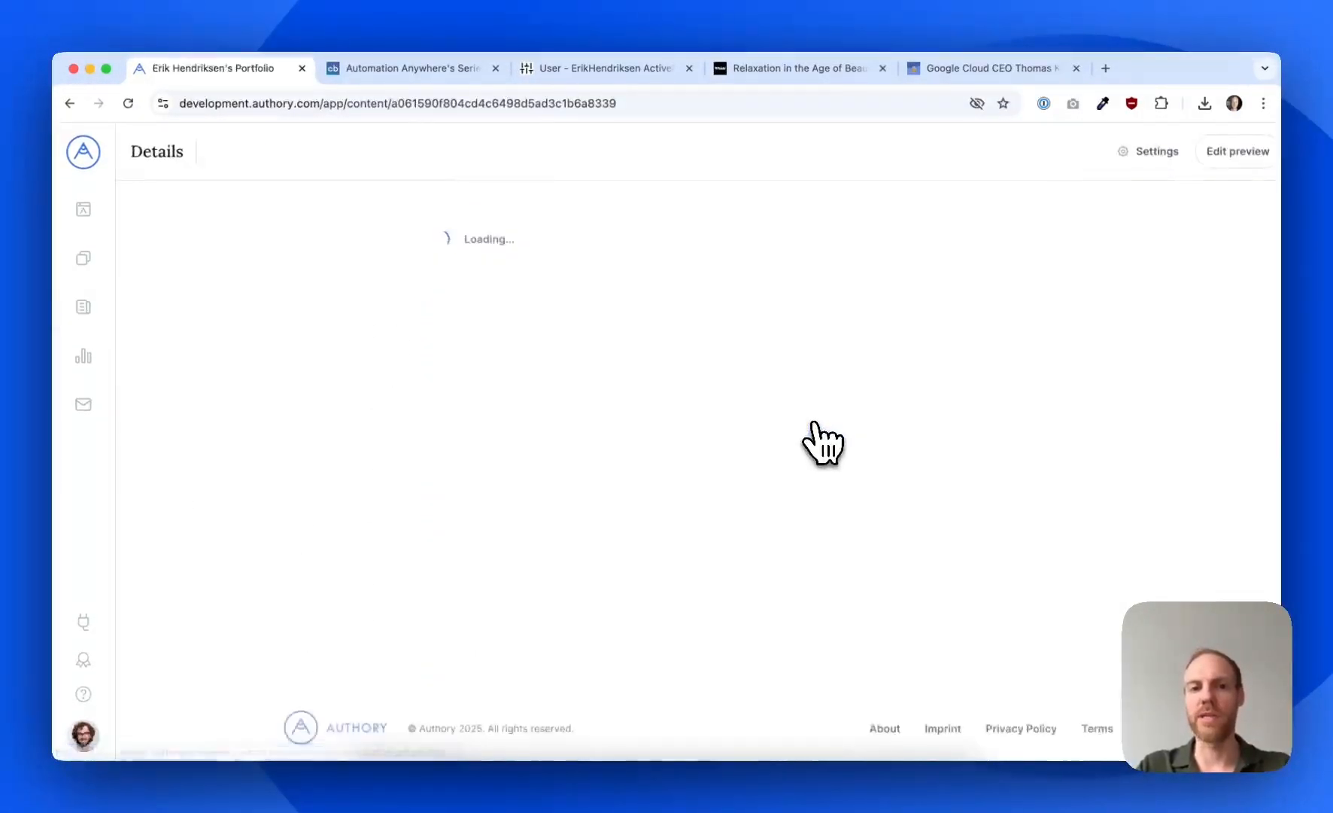
scroll(733, 437, "down", 10)
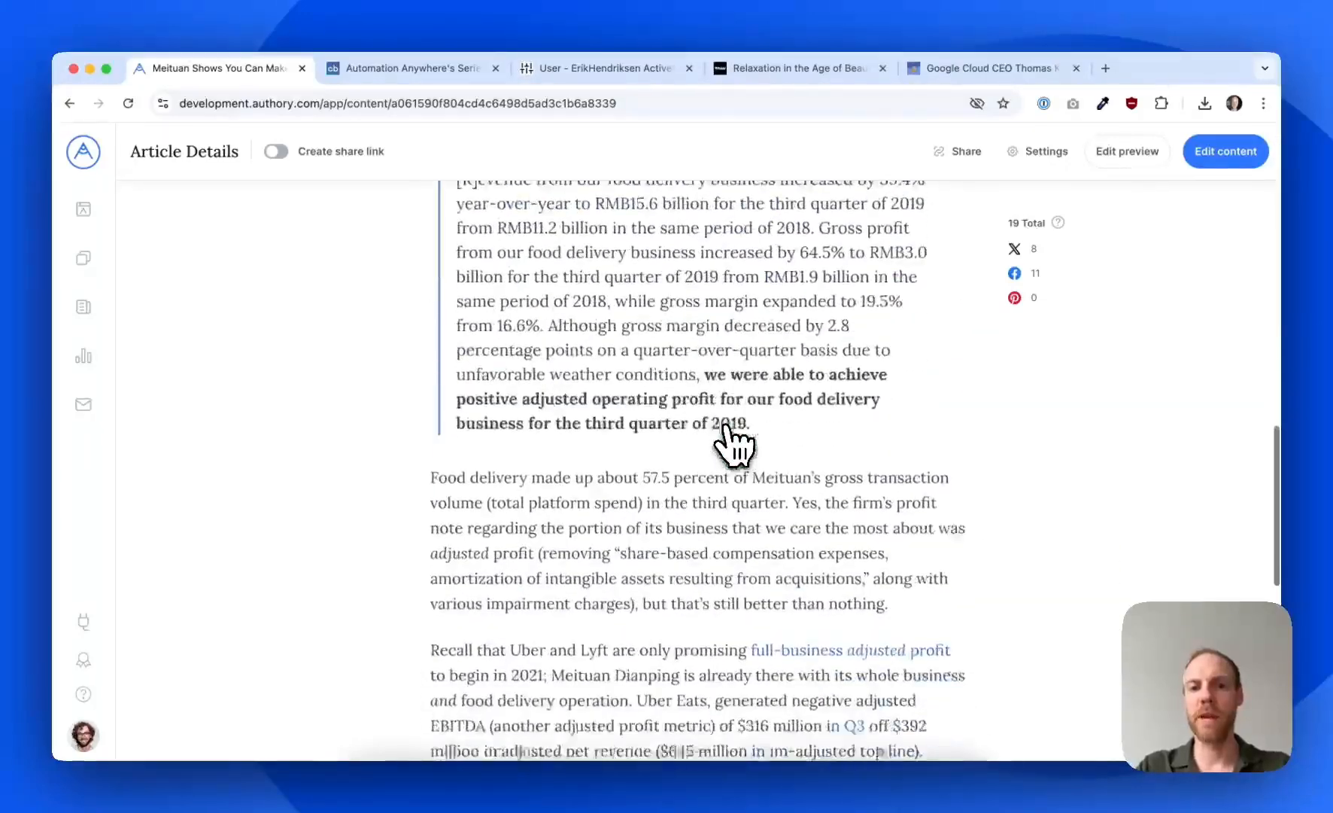
scroll(734, 444, "down", 6)
scroll(735, 446, "up", 16)
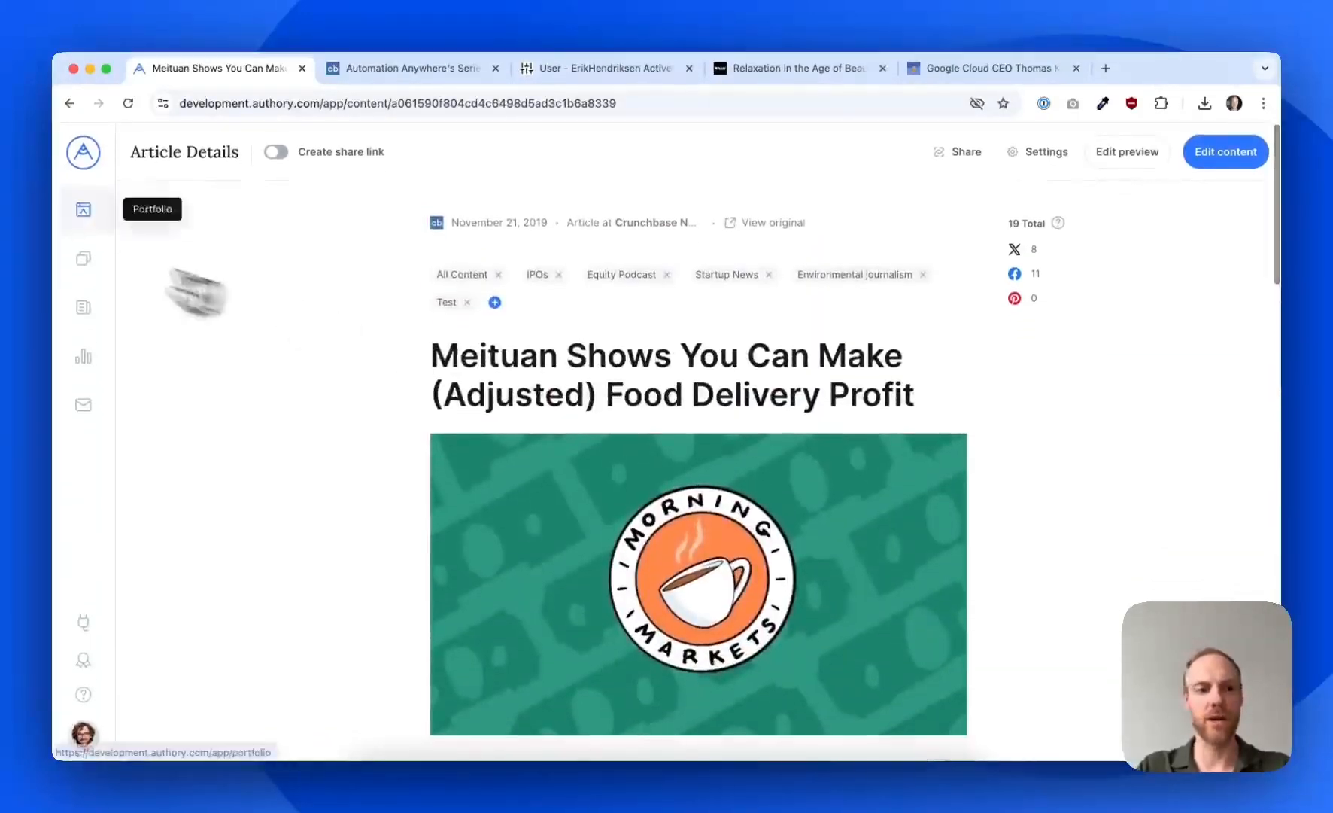
Go to the portfolio's All Content collection and start importing new written articles from their known URLs
left_click(83, 214)
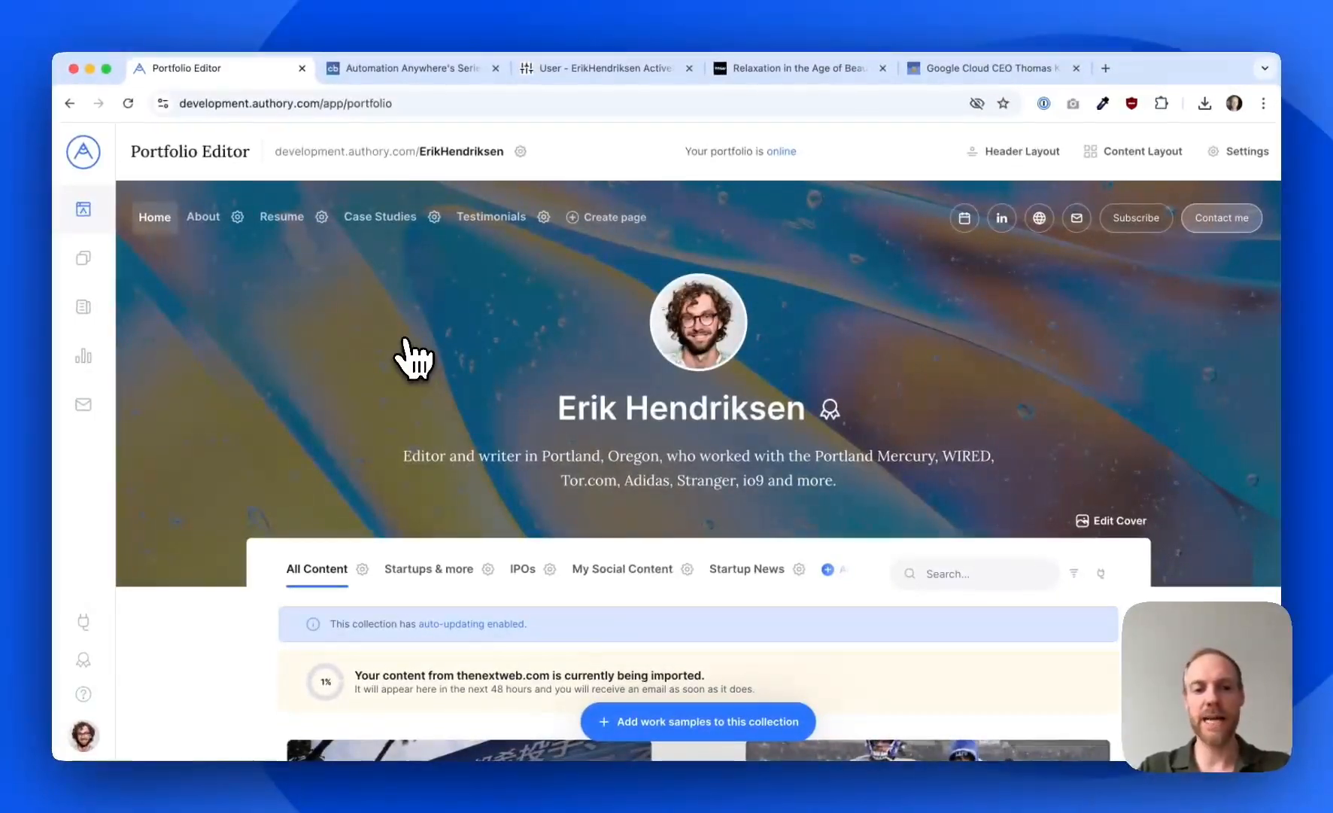
scroll(412, 357, "down", 5)
scroll(412, 357, "up", 5)
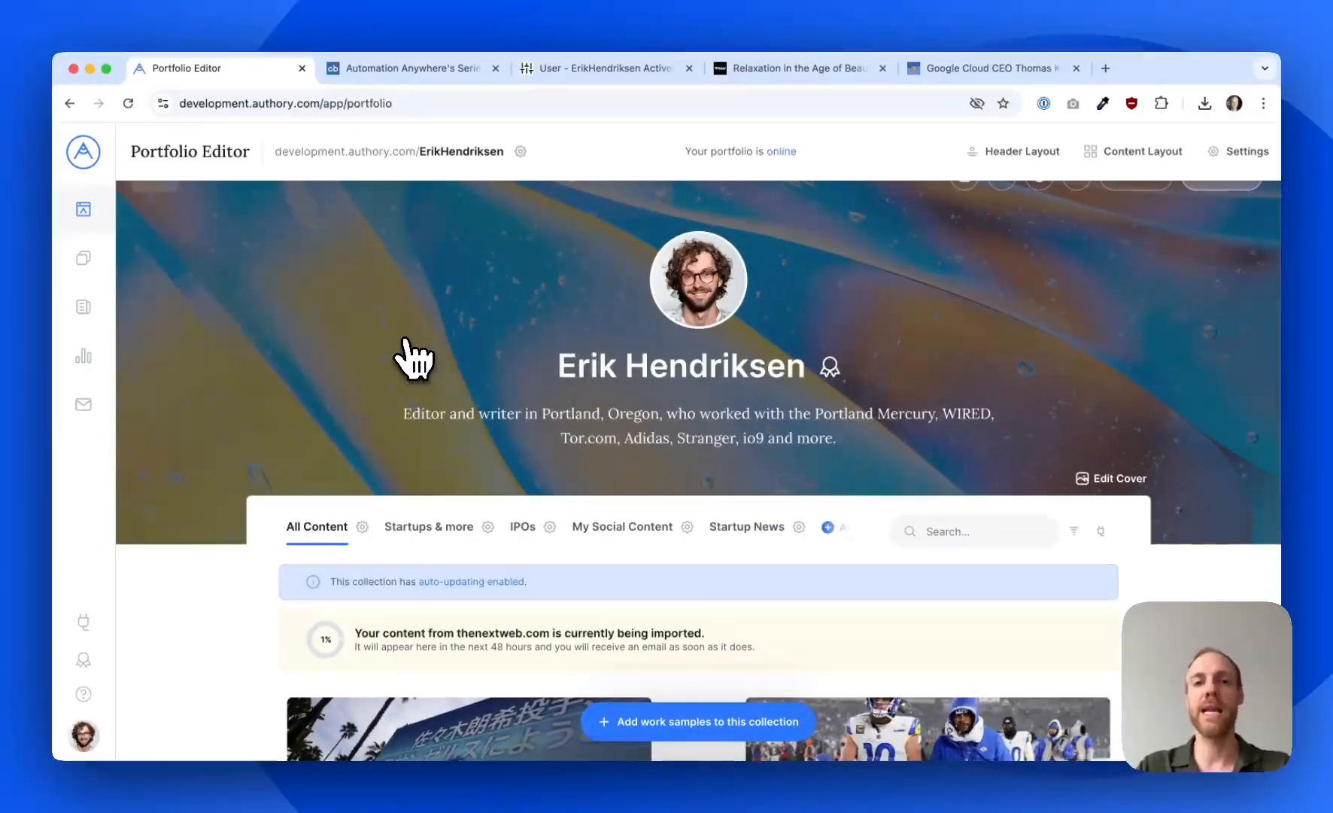
left_click(751, 726)
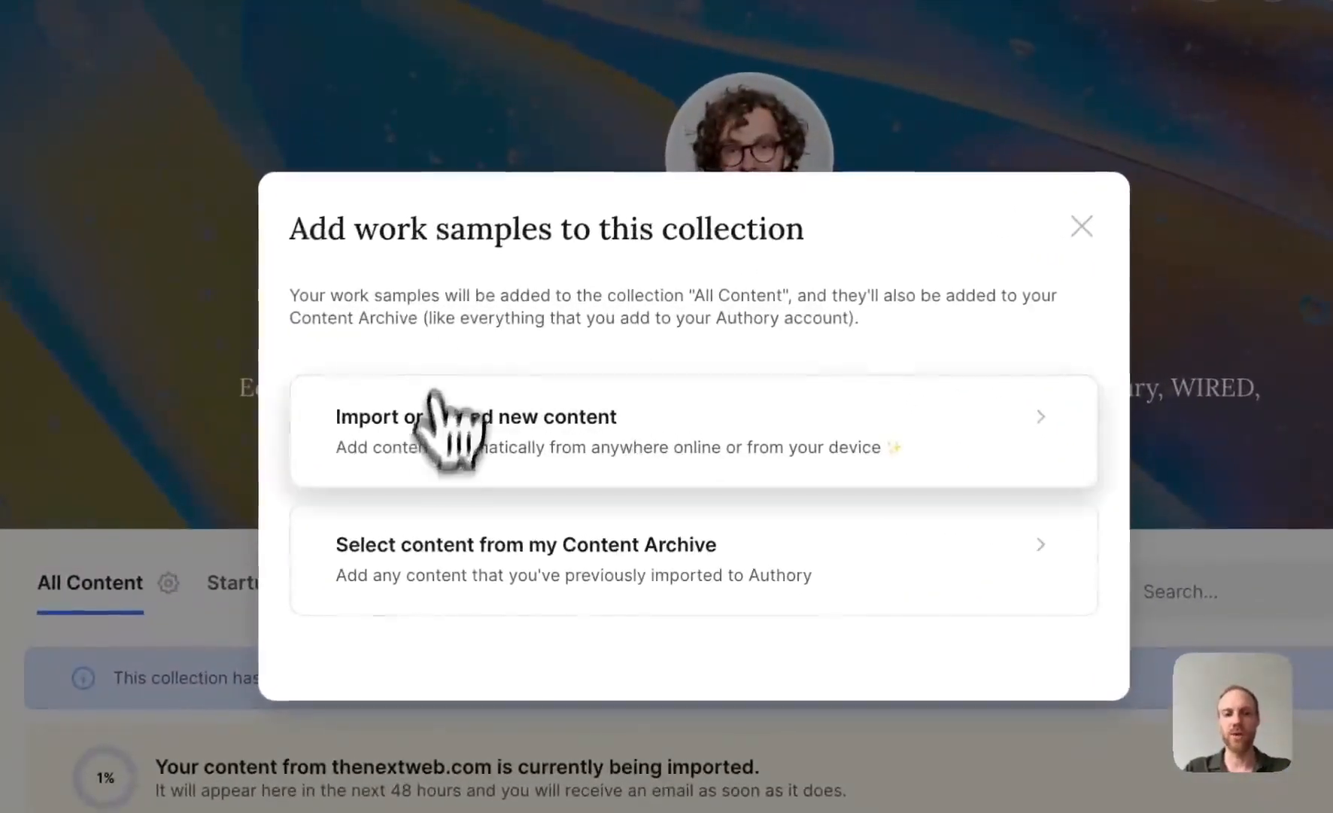
left_click(418, 470)
left_click(500, 207)
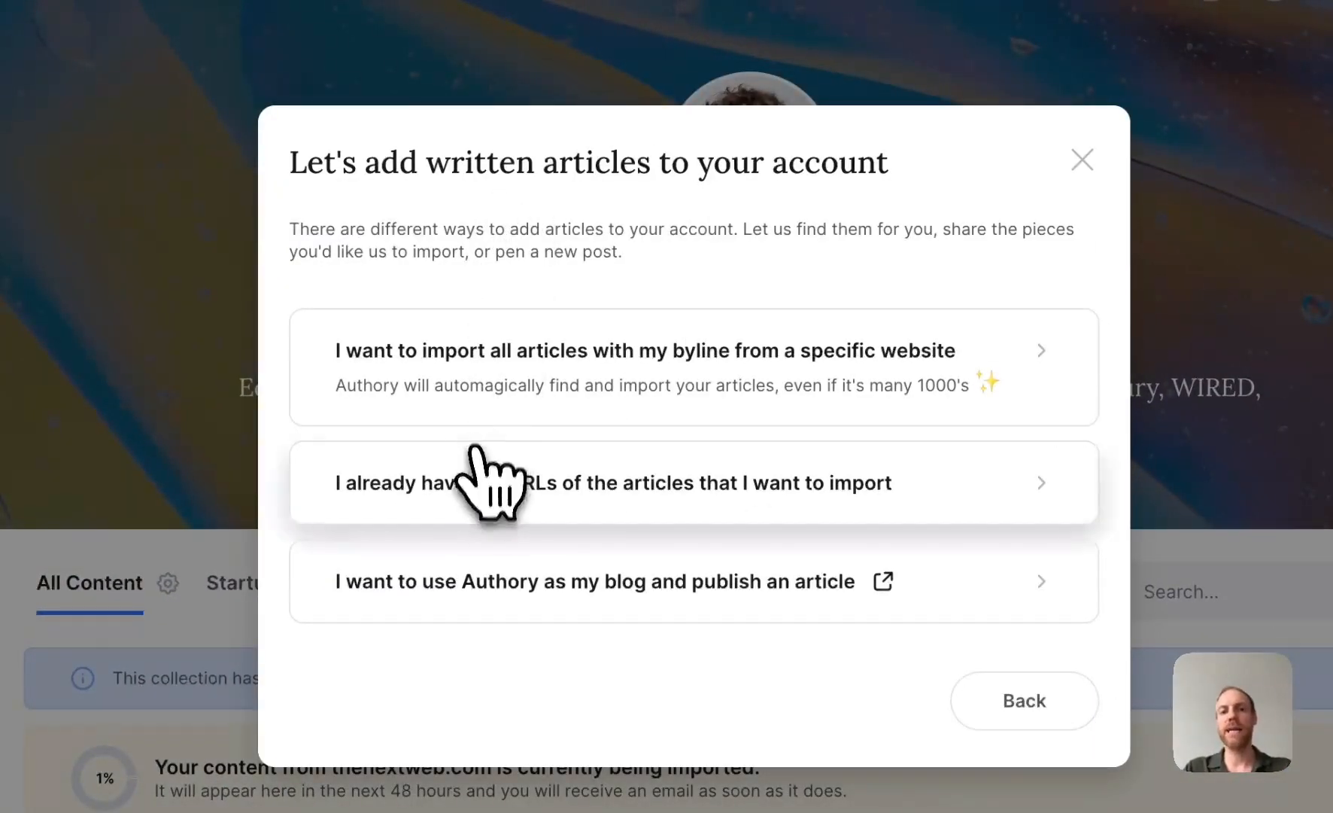
left_click(488, 471)
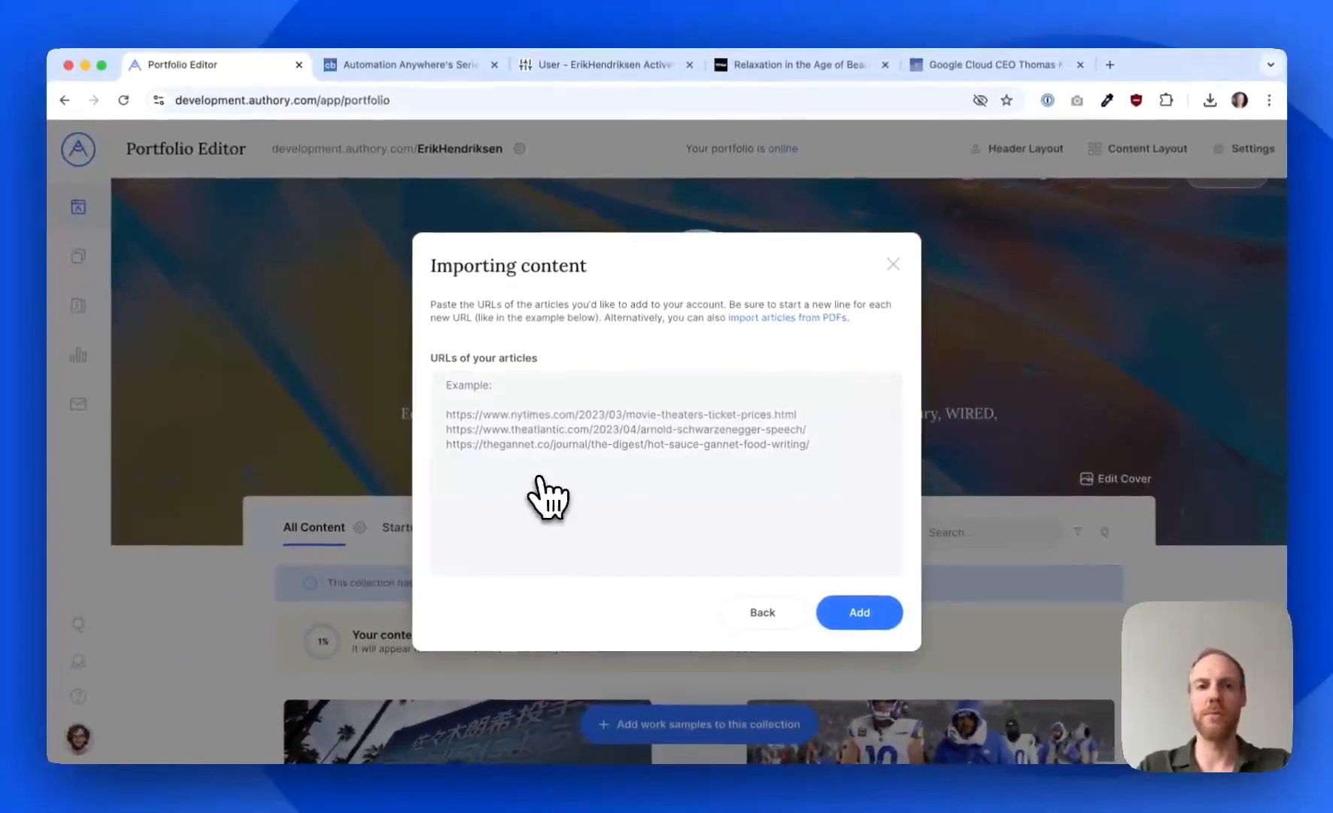
Copy the Big Technology article's URL, bigtechnology.com/p/google-cloud-ceo-thomas-kurian-on, and submit it as the article to import
left_click(783, 71)
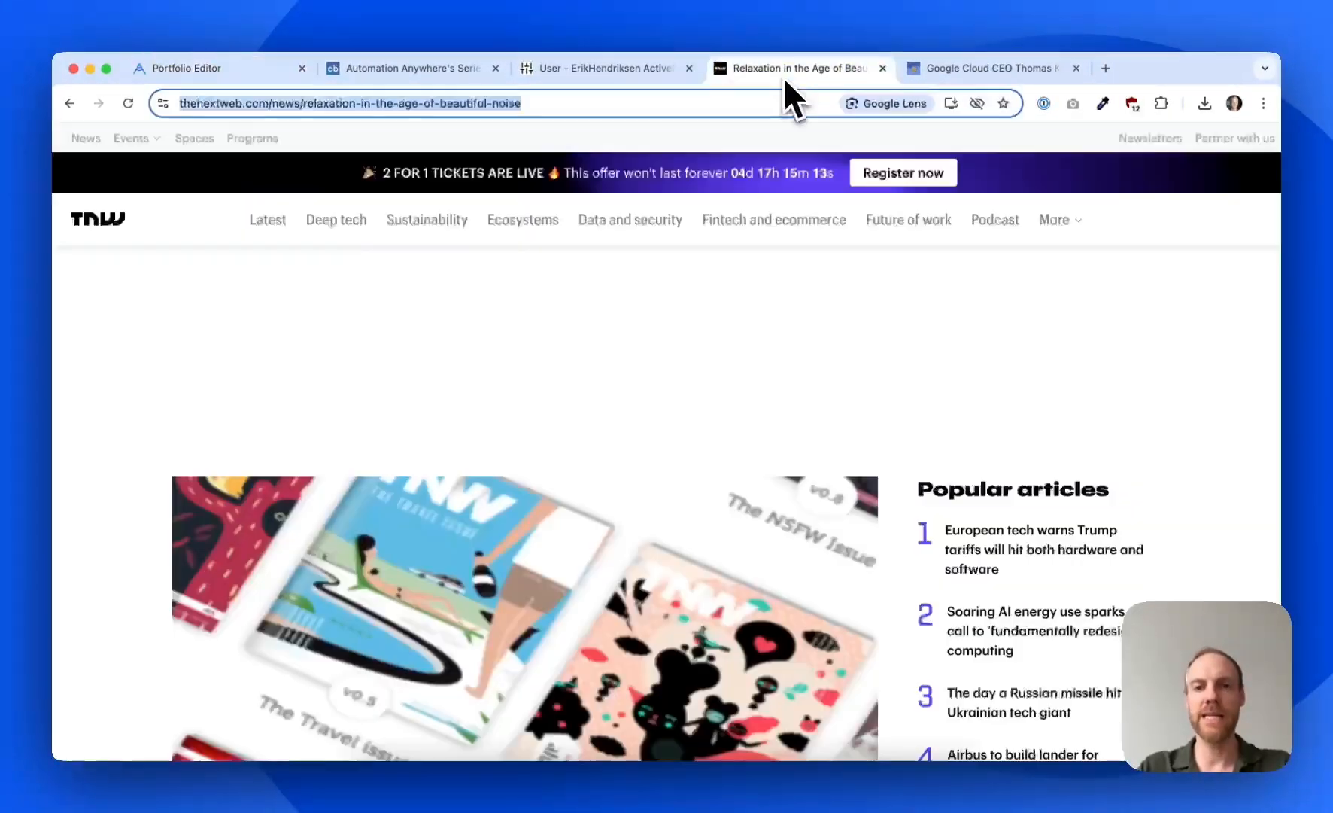
left_click(920, 67)
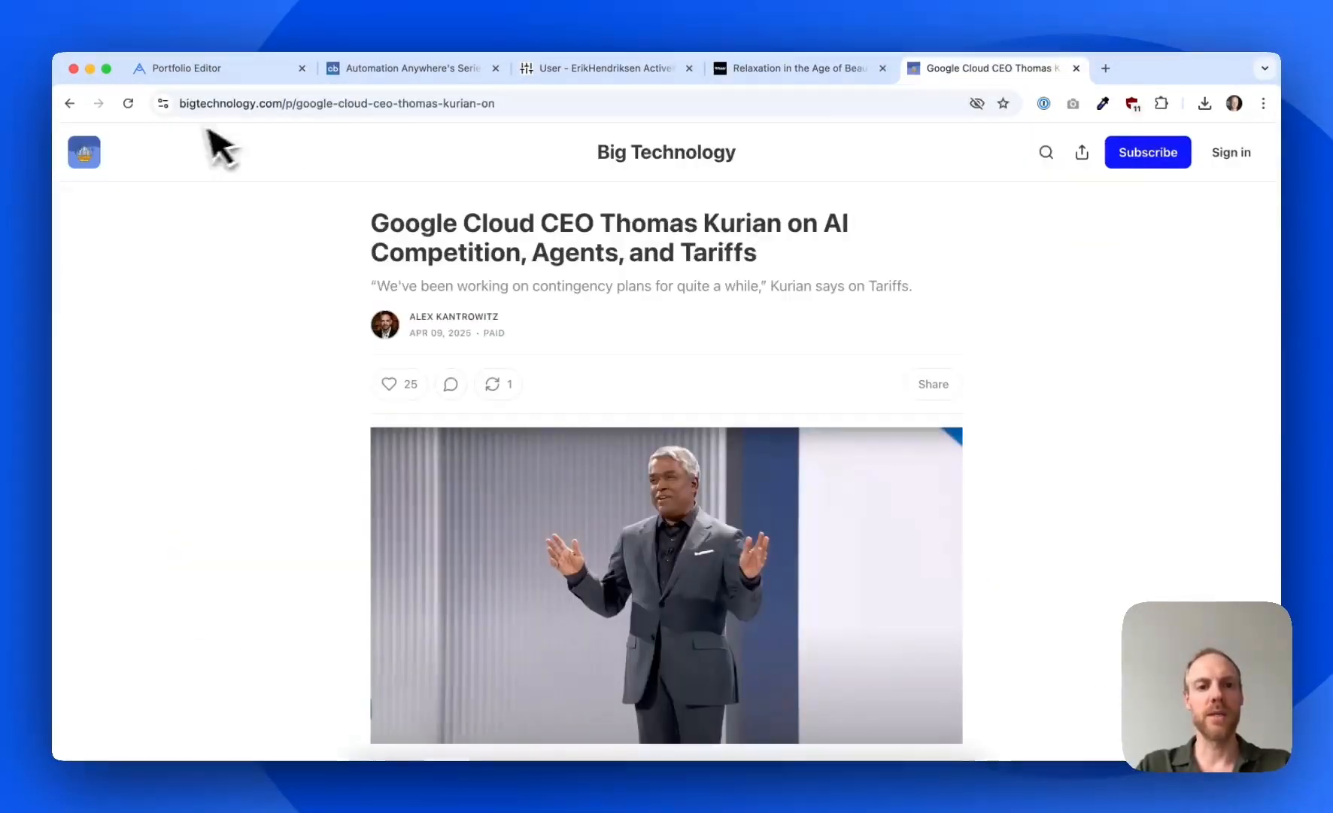
left_click(251, 103)
key("super+c")
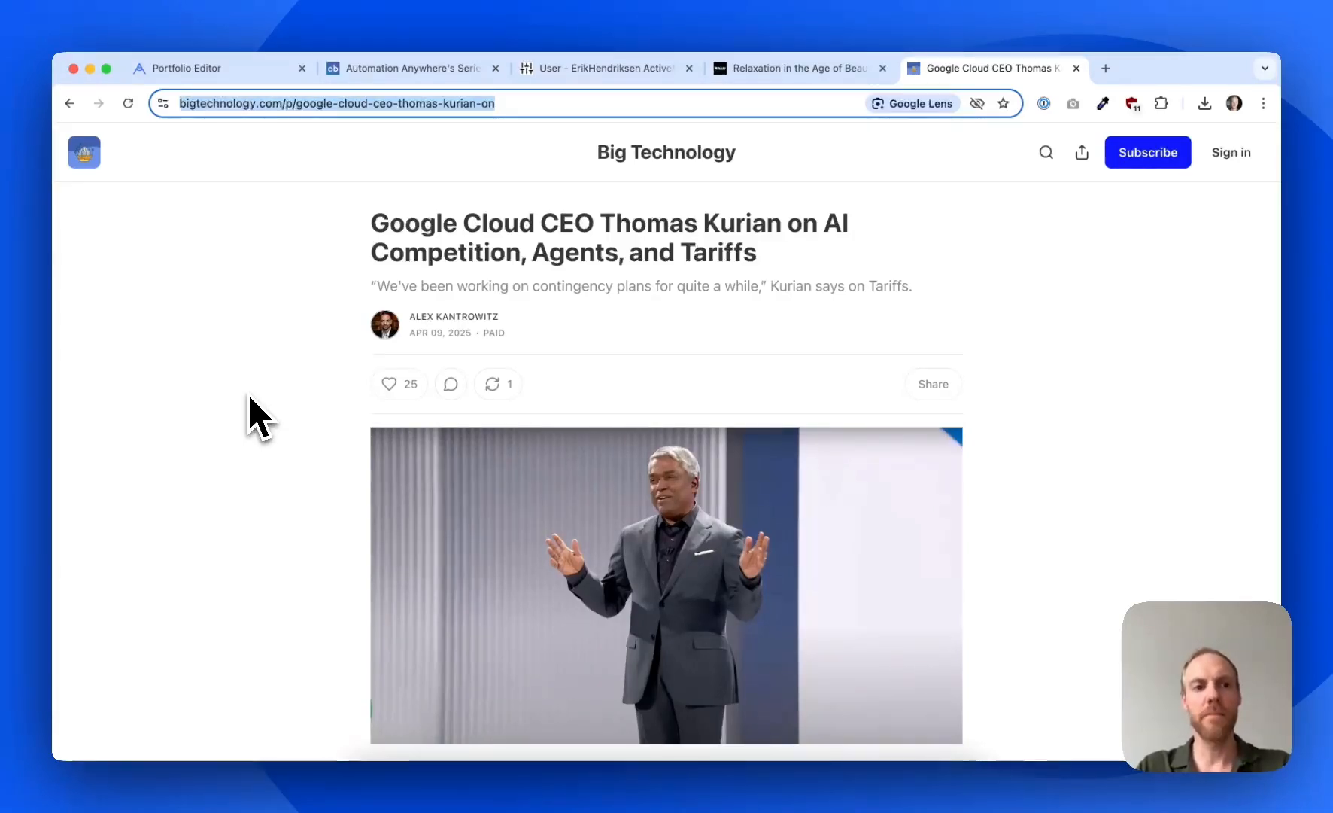
left_click(185, 69)
left_click(695, 467)
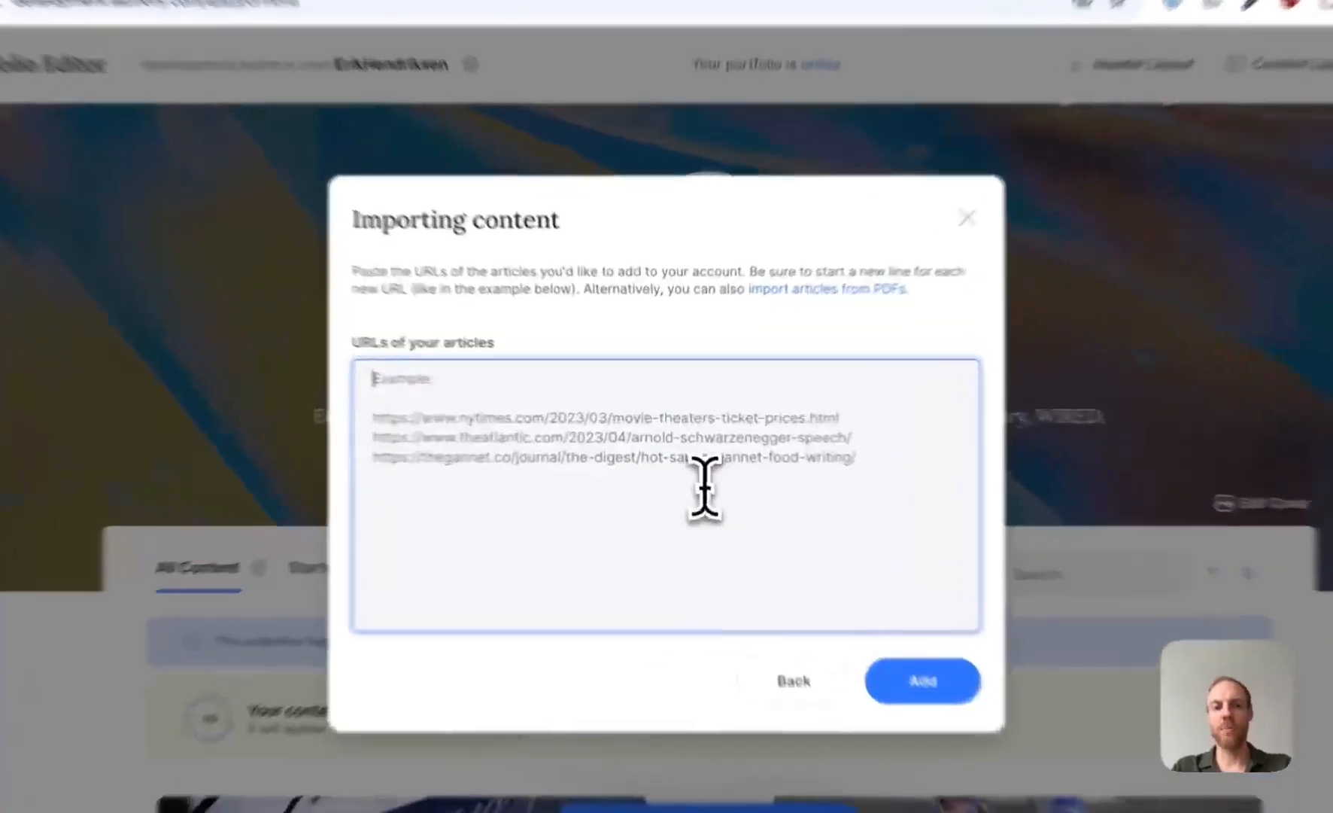
key("super+v")
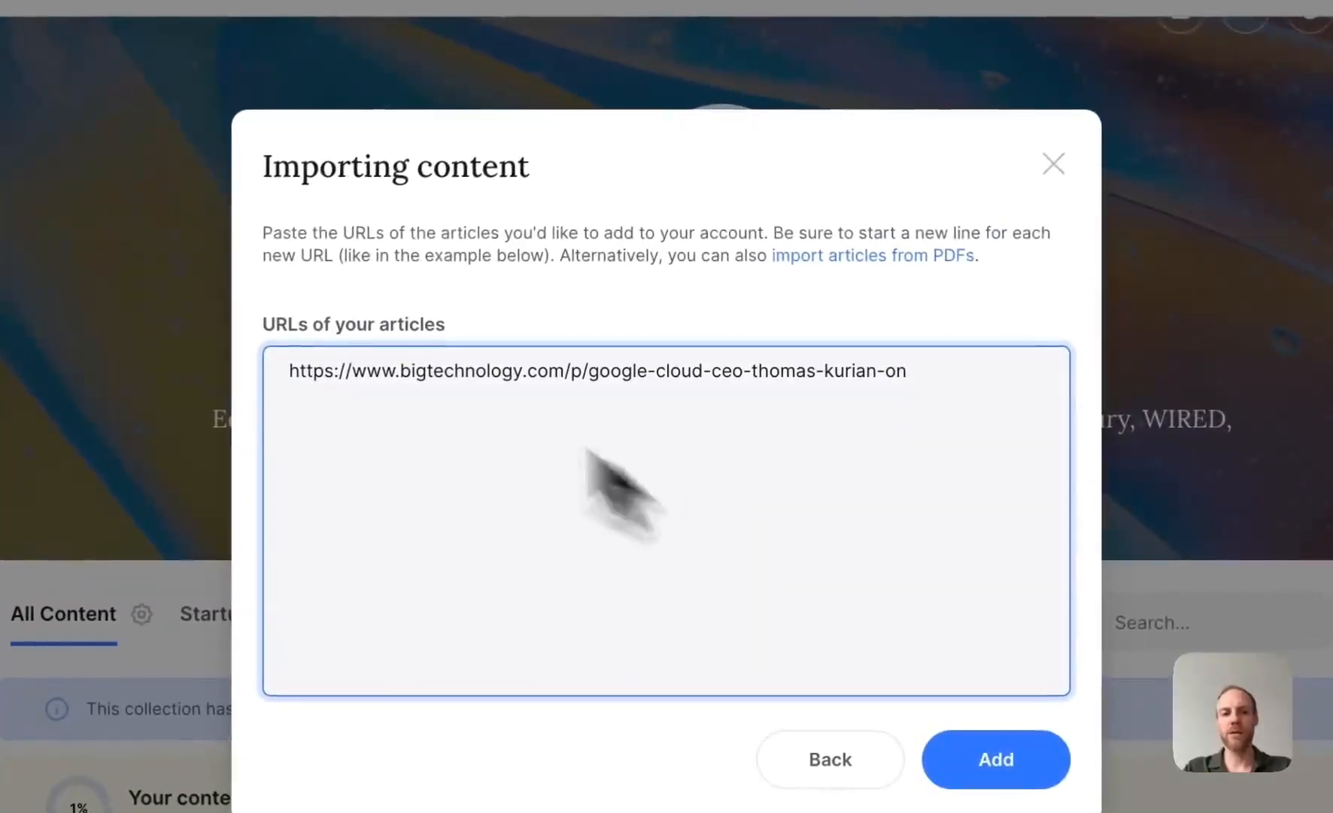
left_click(1056, 761)
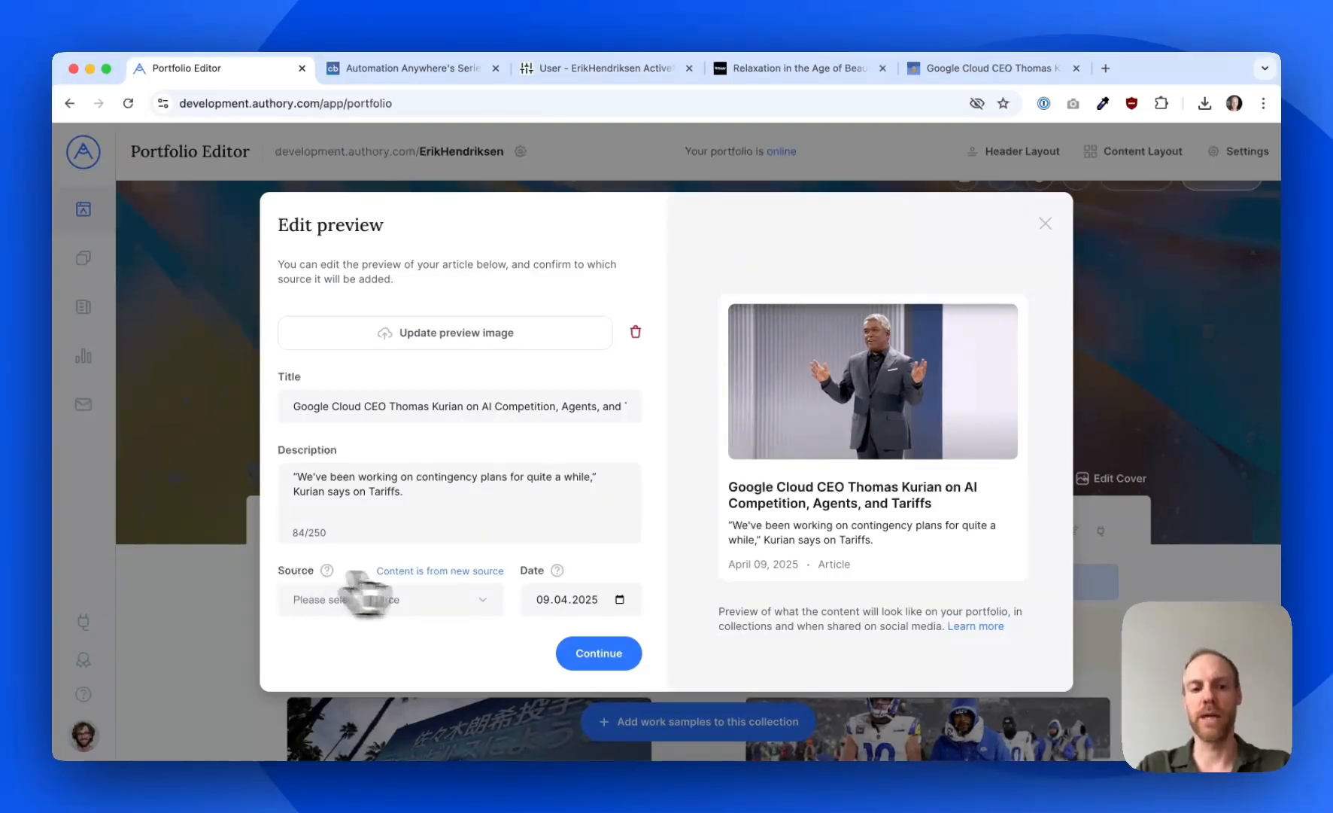
Check the original article's web address and assign the imported article to the new source bigtechnology.com
left_click(962, 70)
left_click(651, 103)
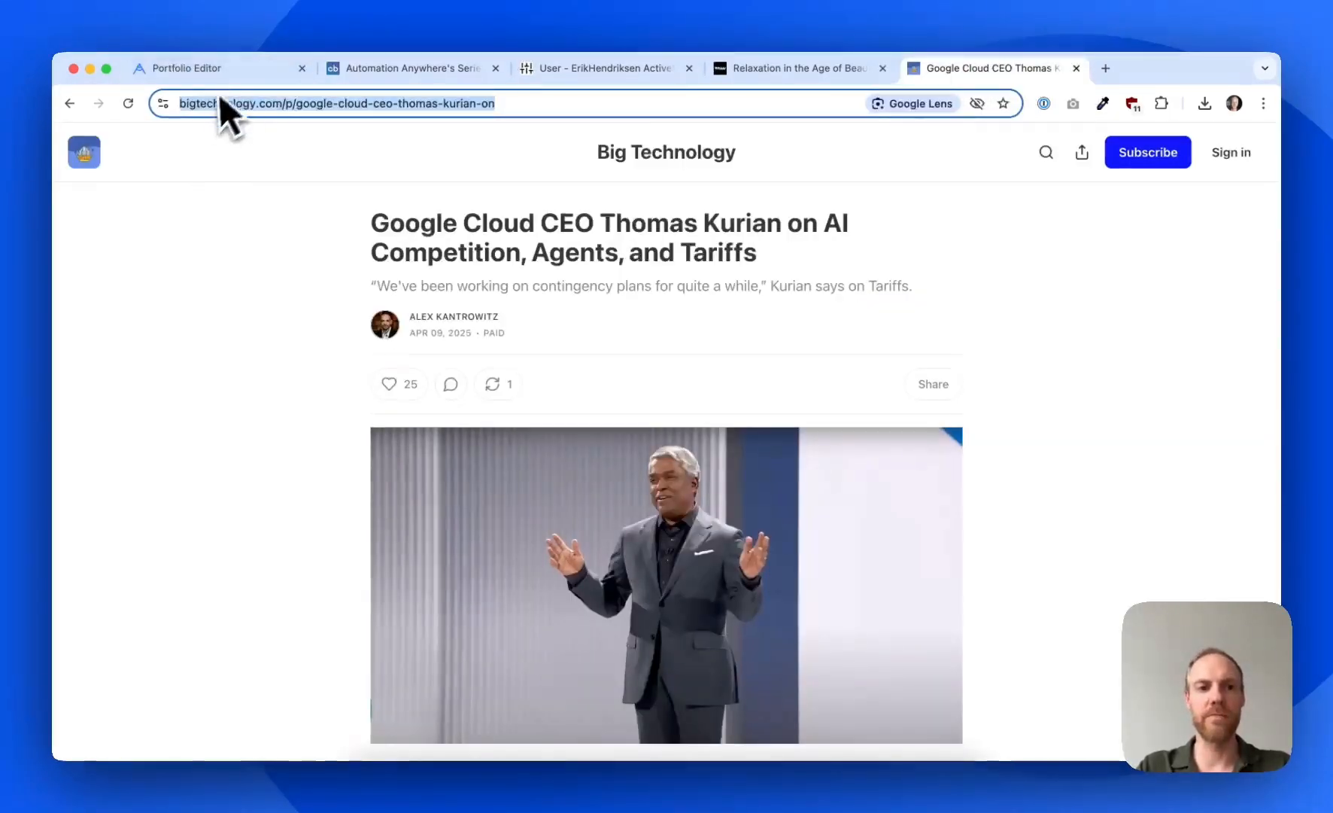
left_click(250, 78)
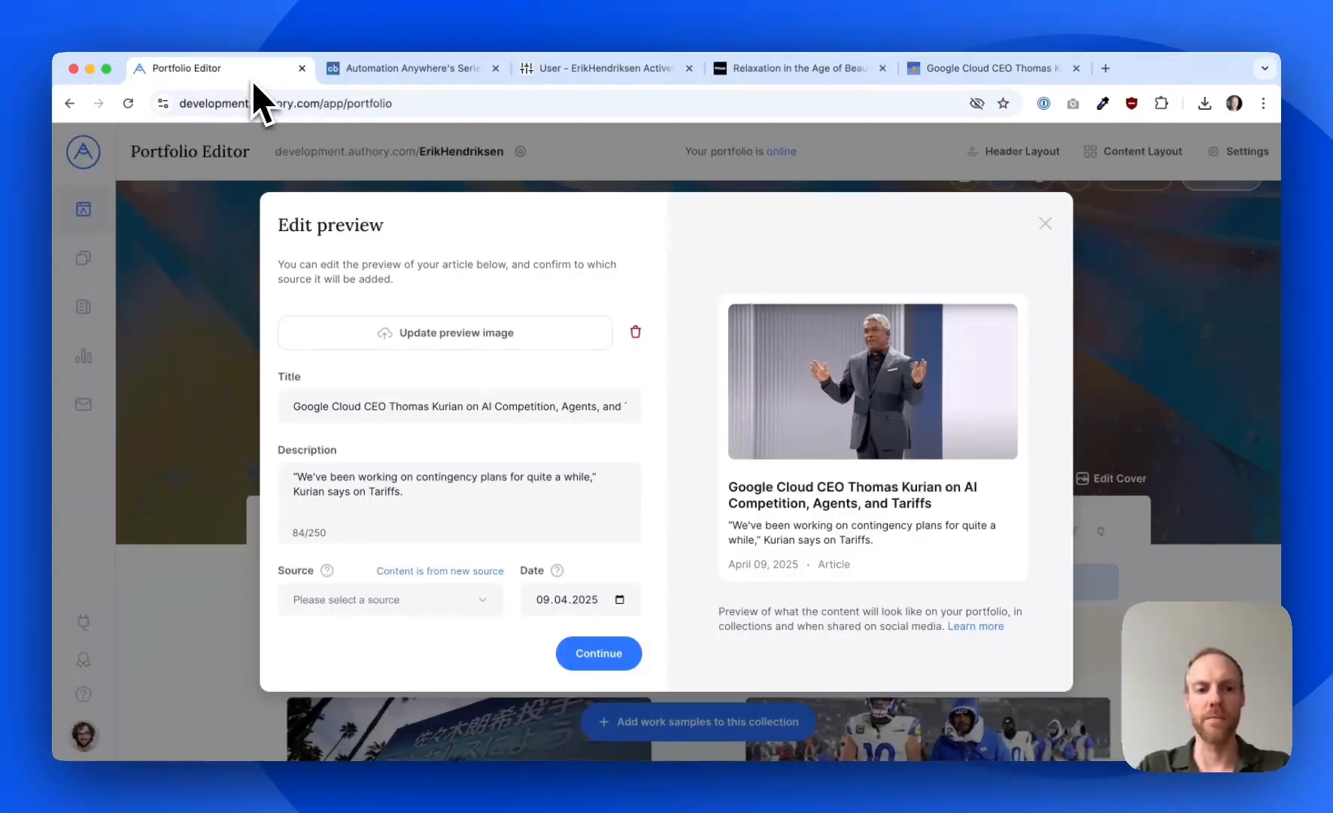
left_click(332, 599)
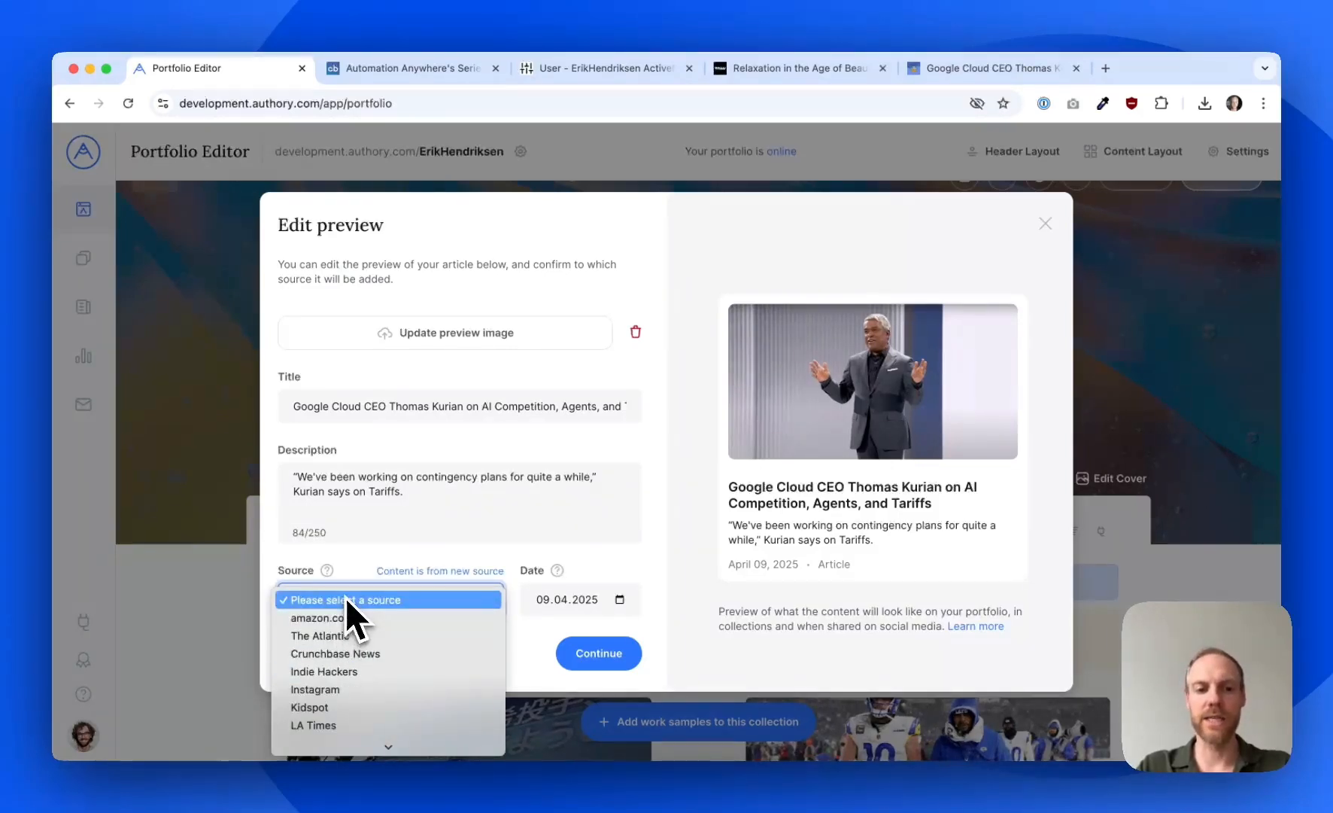
left_click(346, 598)
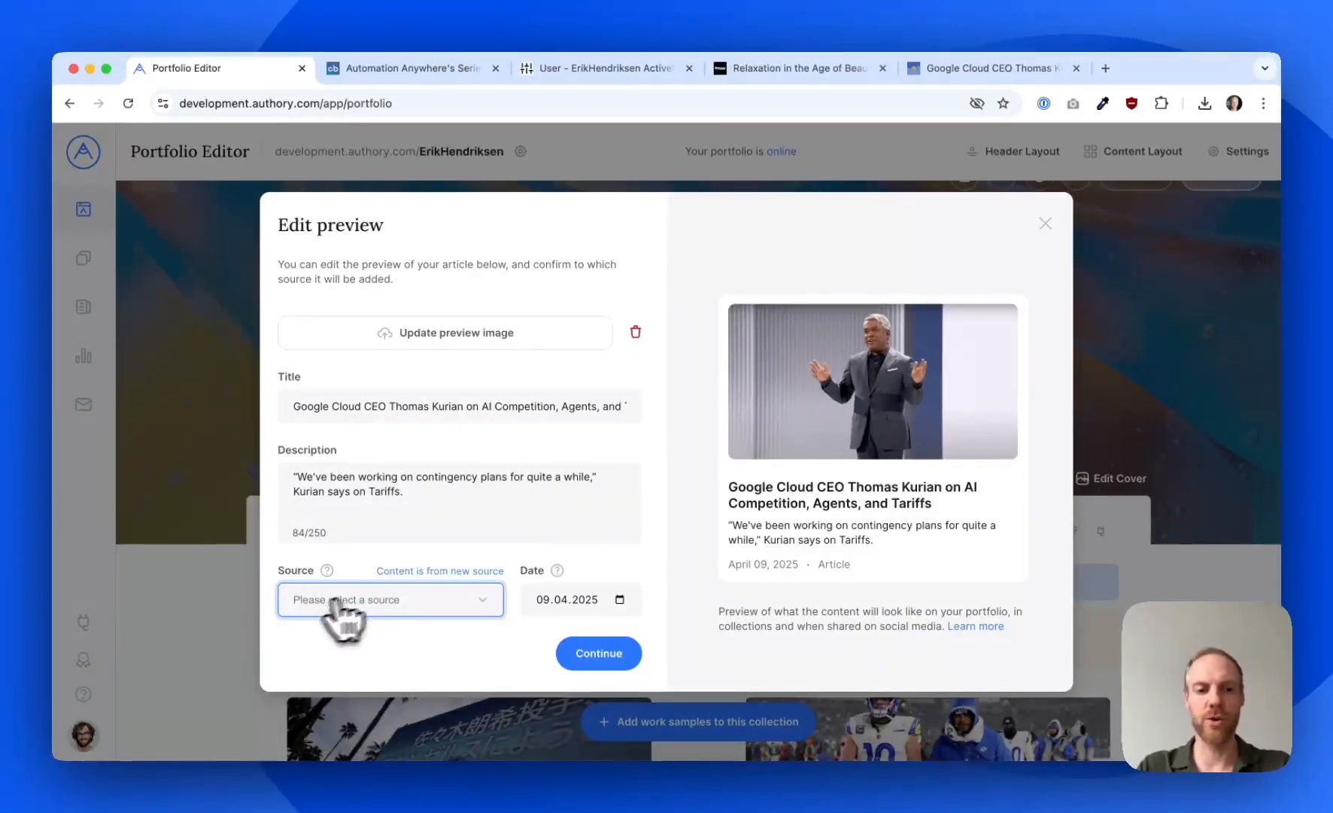
left_click(419, 577)
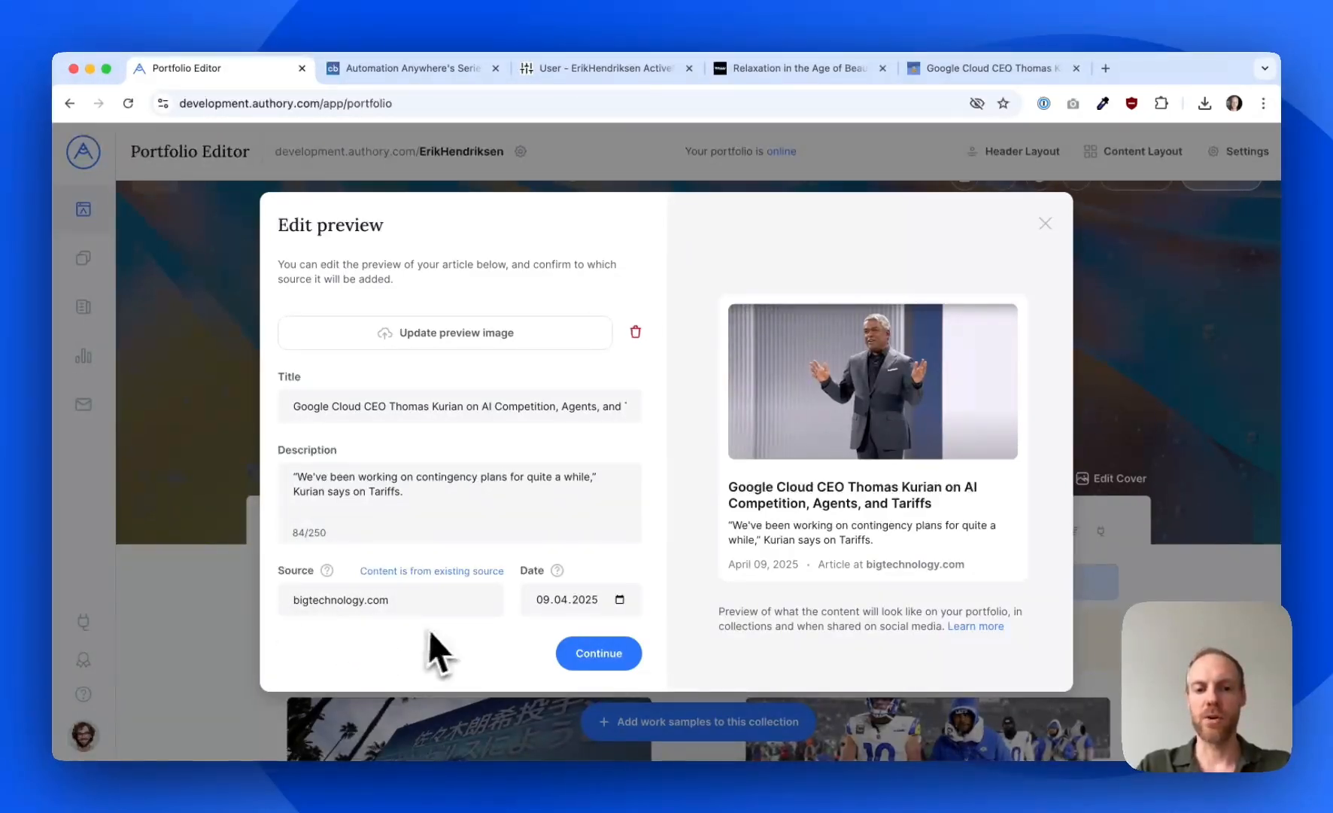
Accept the article preview and keep the auto-update rule for bigtechnology.com on the All Content collection, finishing the import
left_click(611, 652)
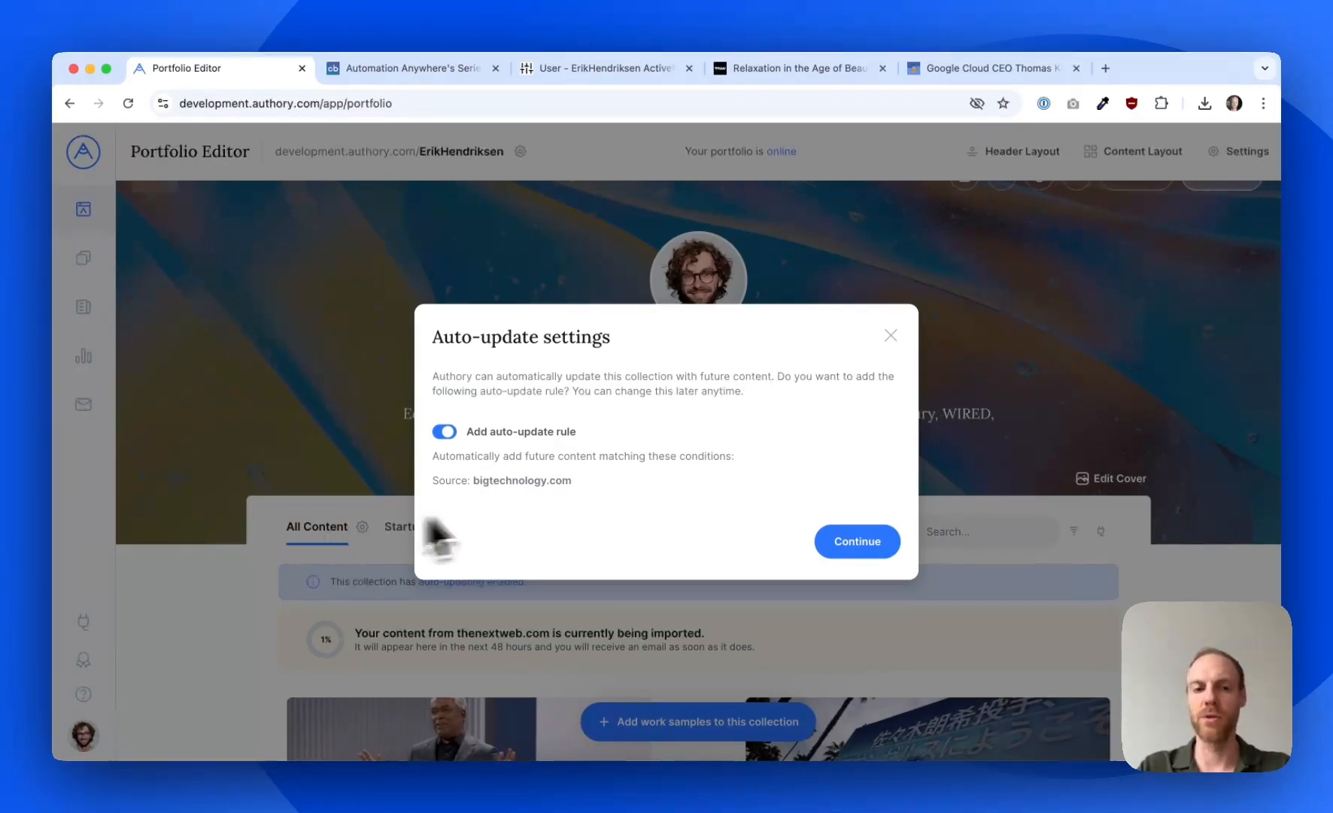
left_click(857, 547)
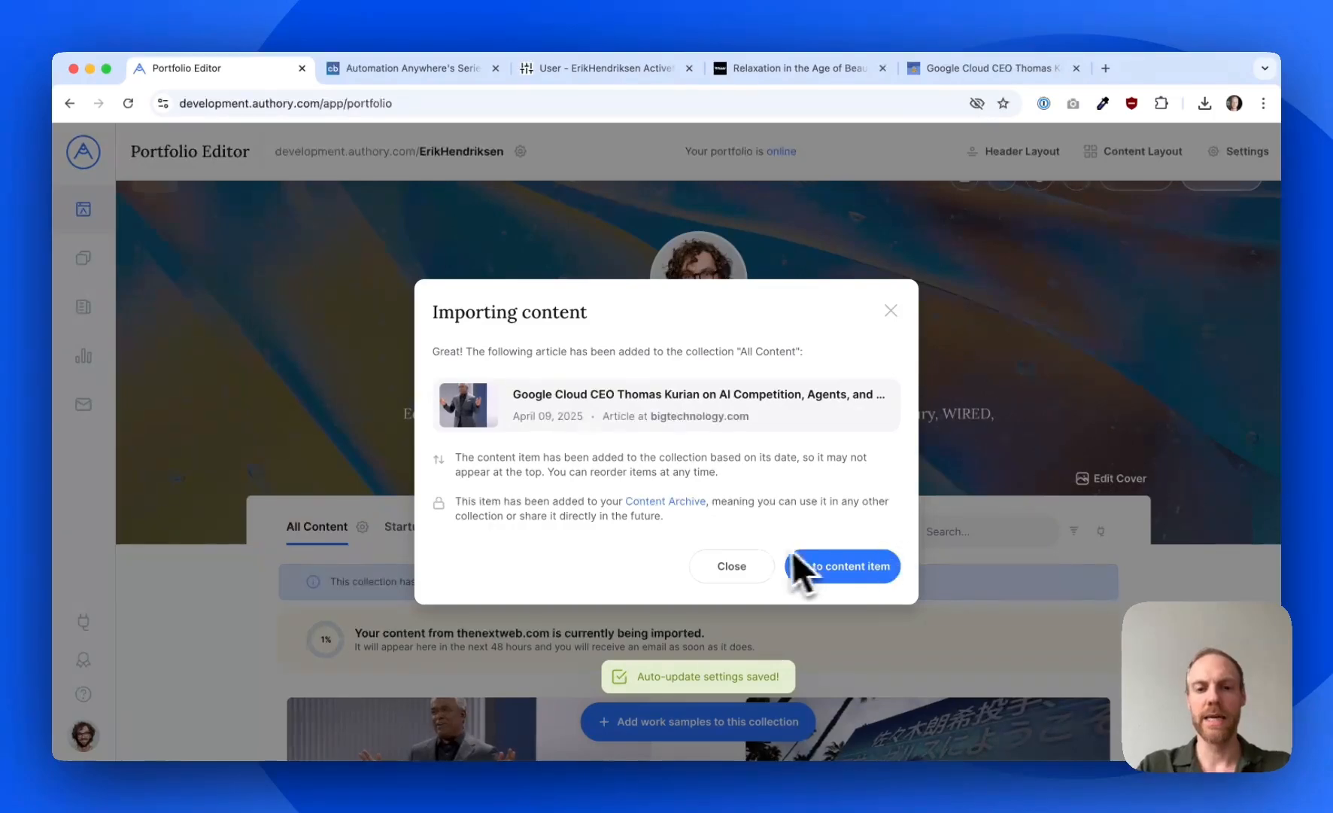
left_click(724, 565)
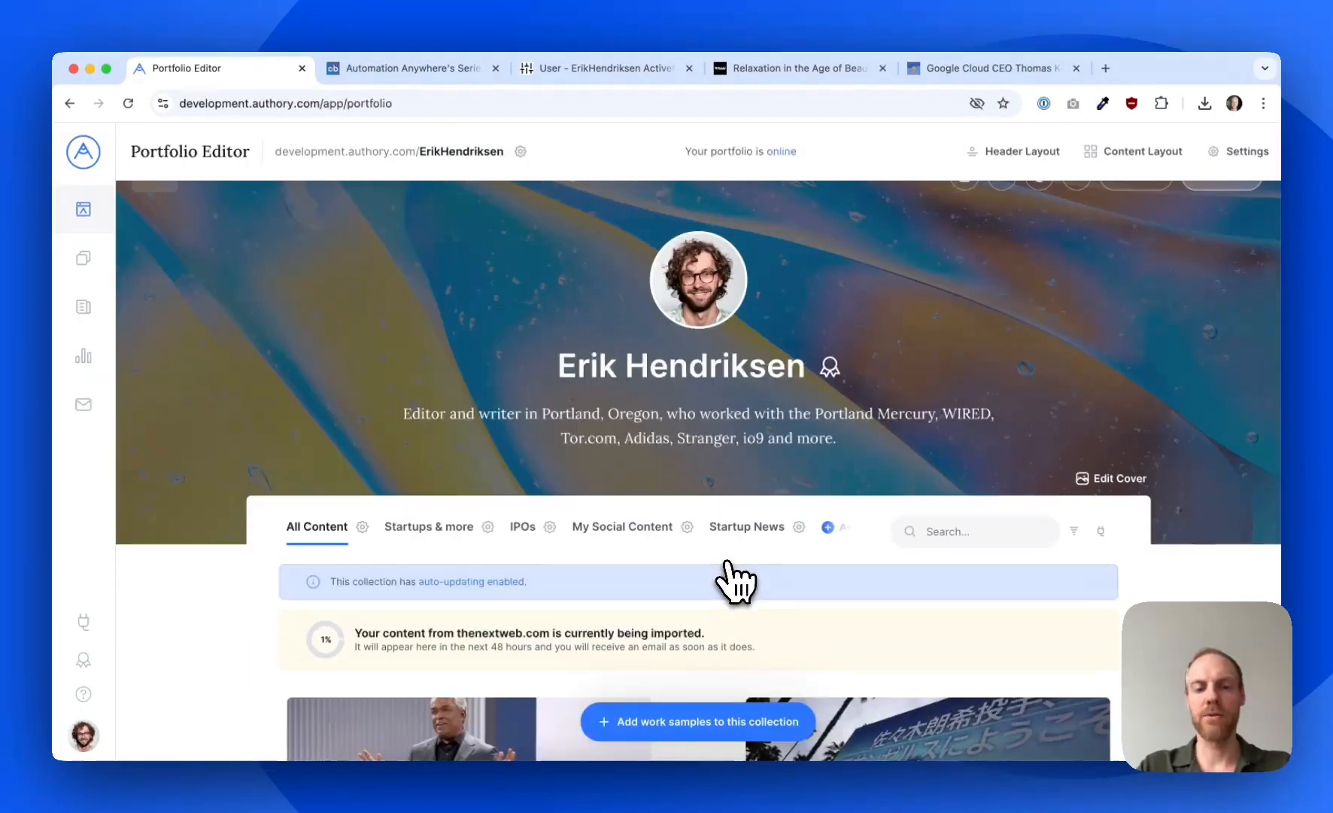
Locate the newly imported Google Cloud CEO article in the All Content collection and open its article details
scroll(726, 564, "down", 6)
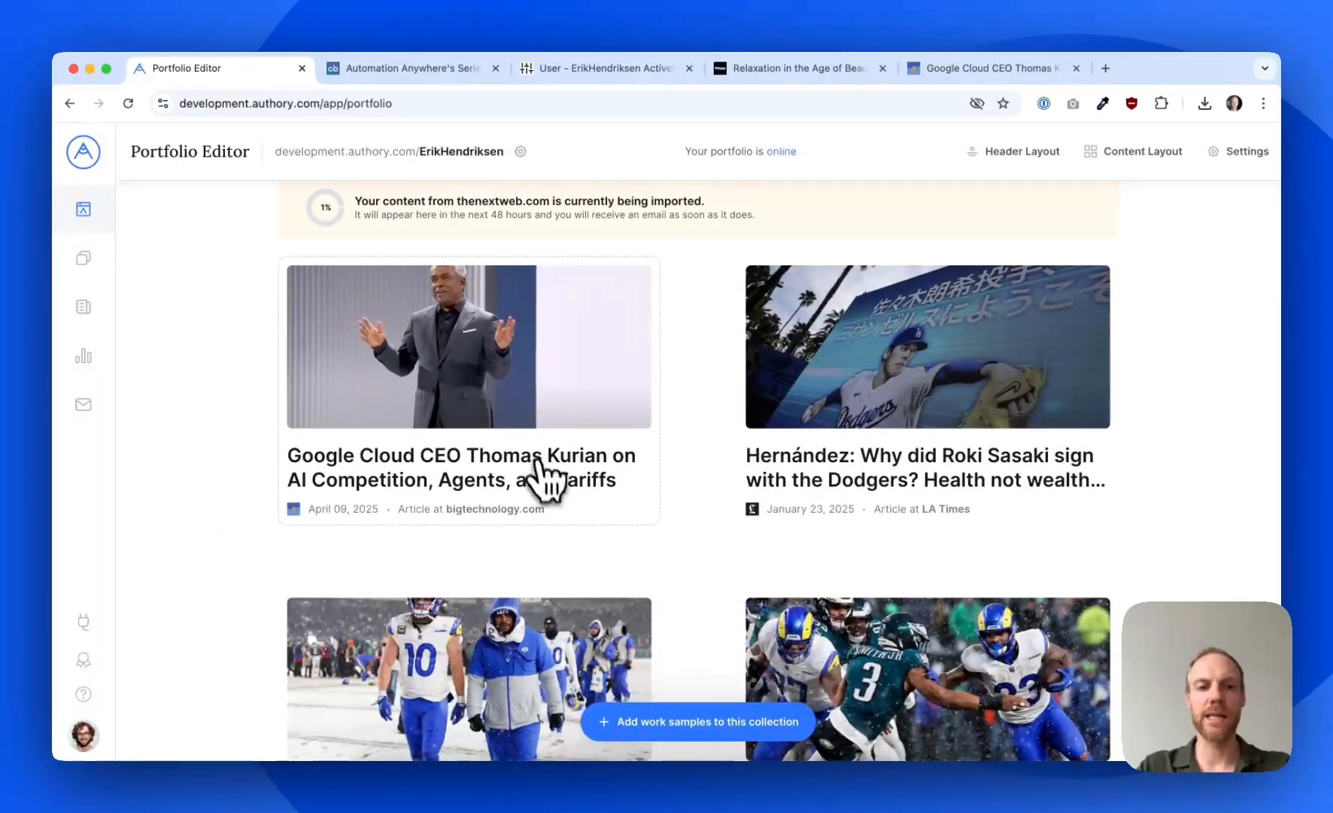
scroll(547, 497, "up", 2)
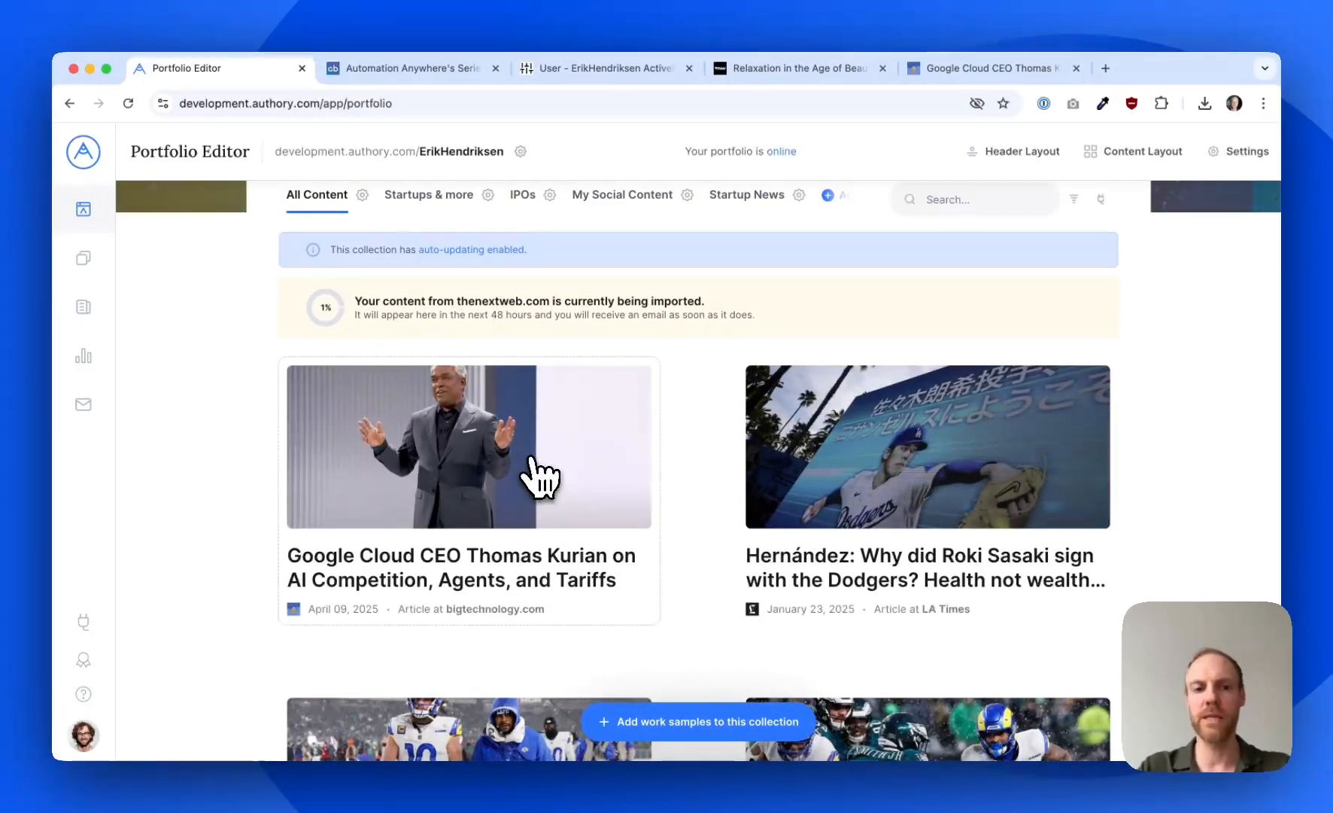
scroll(540, 476, "down", 1)
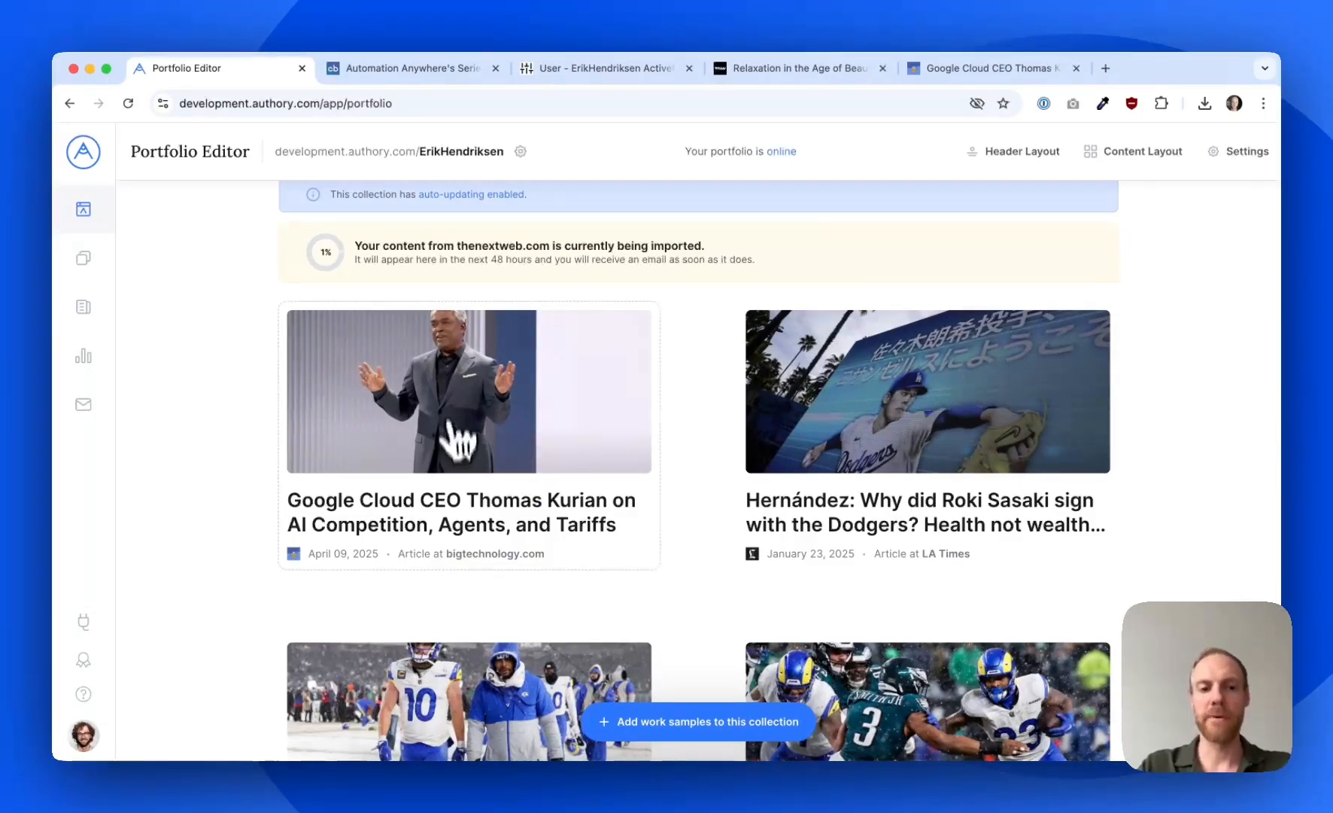
left_click(542, 344)
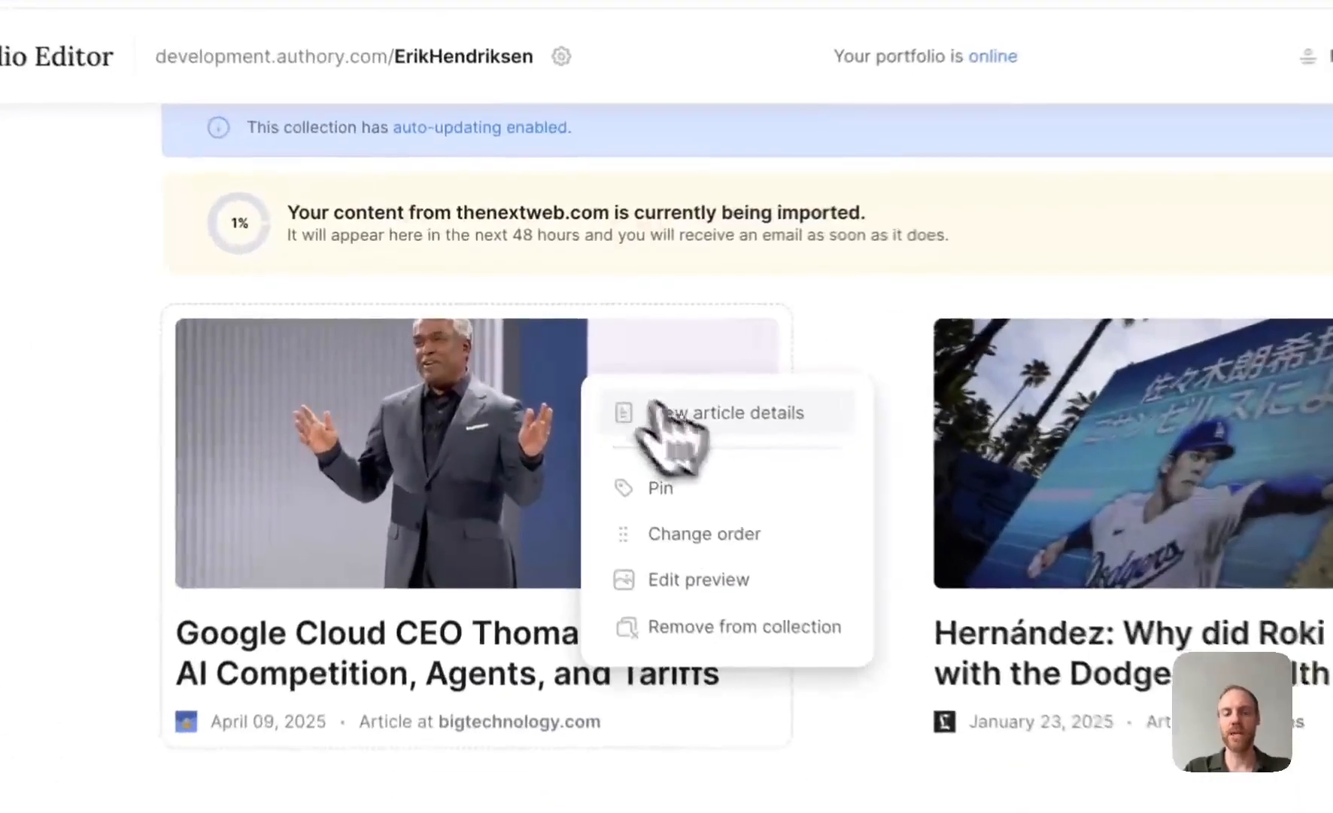
left_click(687, 421)
Review the article's collections and backup status on its details page and go back to the full Content Archive
scroll(782, 410, "down", 2)
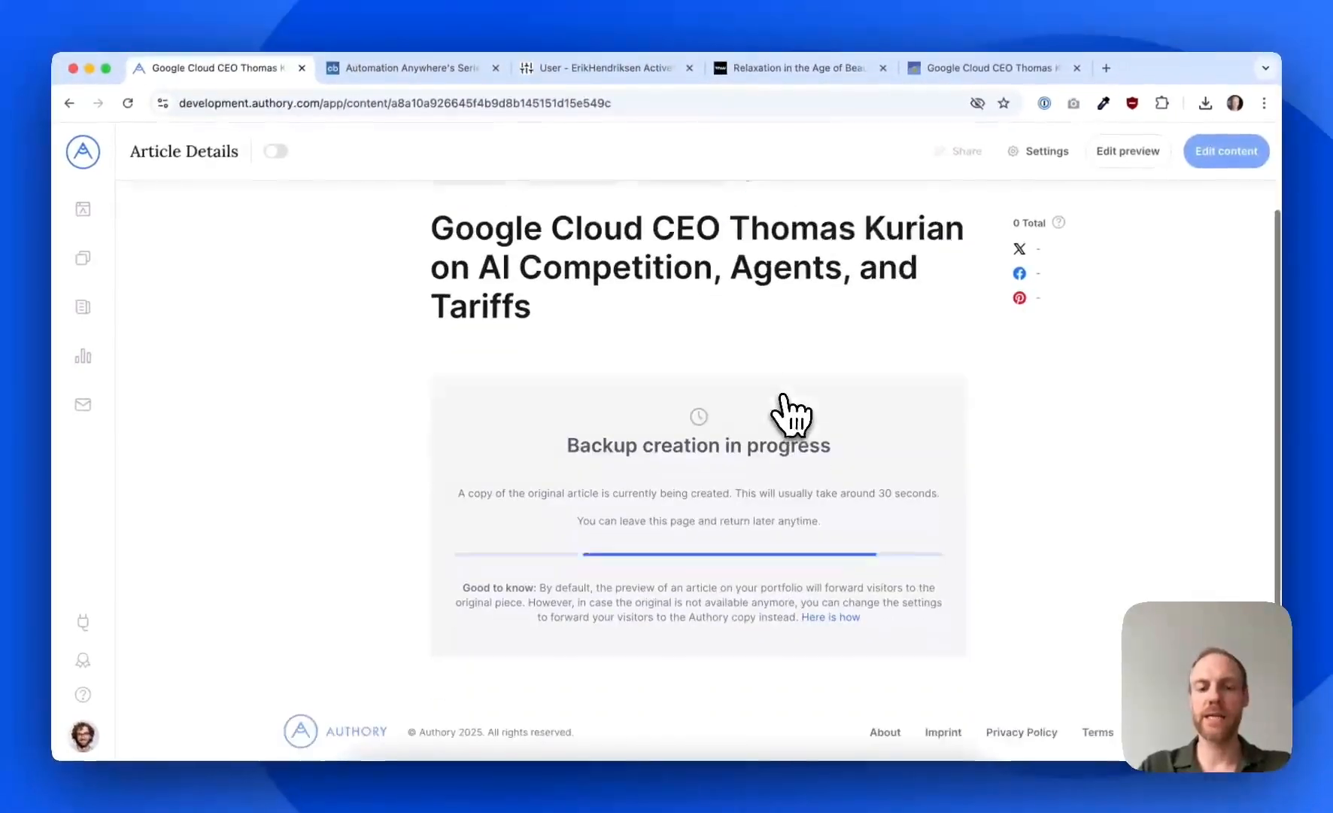
scroll(783, 397, "up", 1)
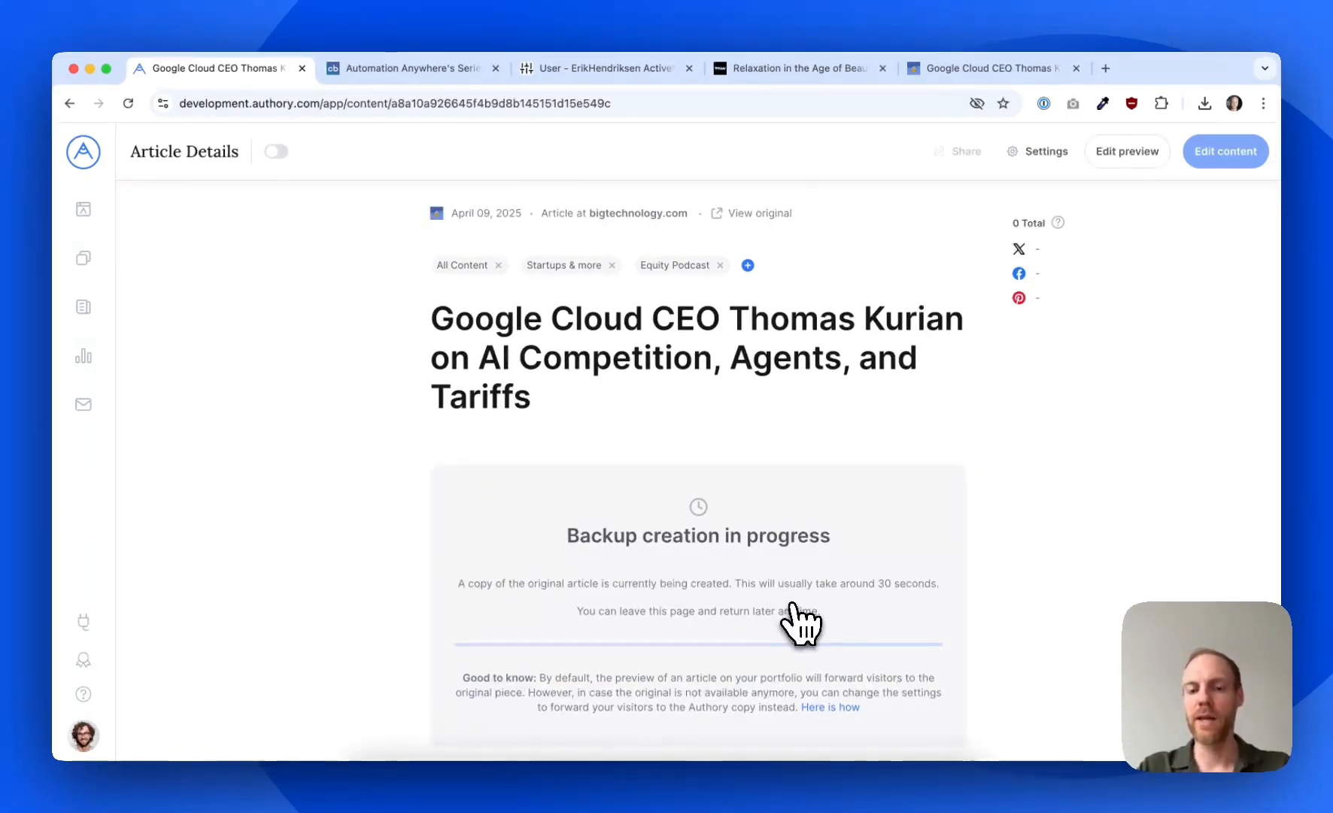
scroll(798, 618, "down", 2)
scroll(599, 542, "up", 2)
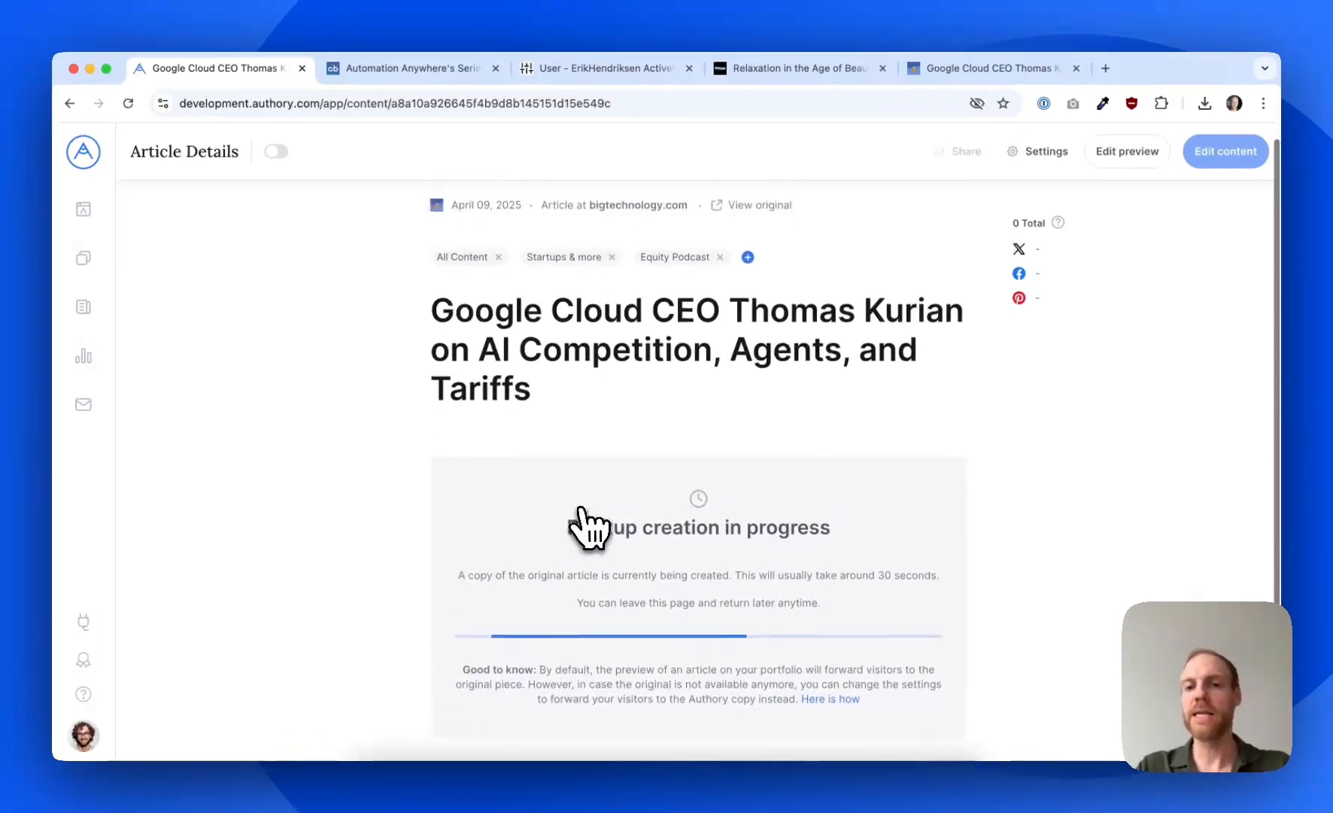
scroll(887, 565, "up", 1)
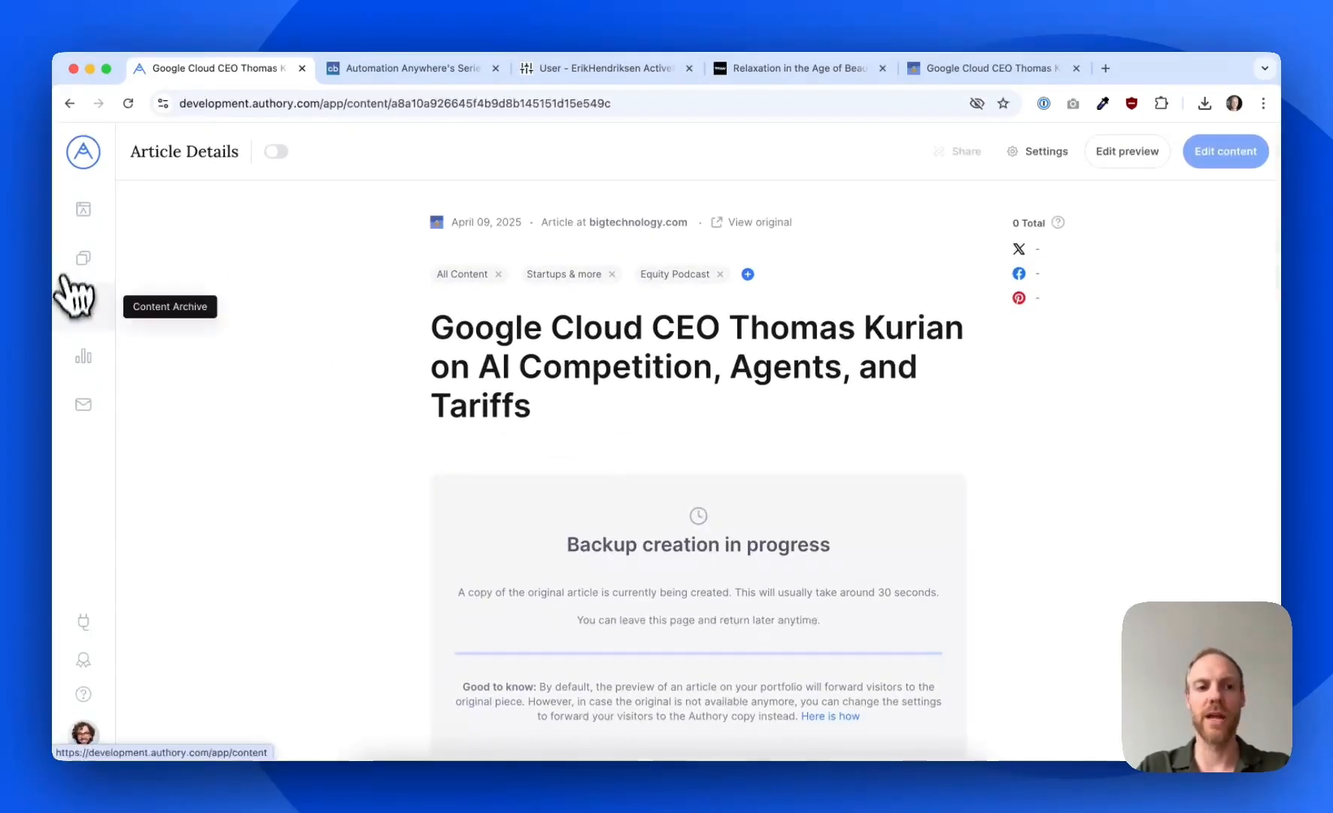
left_click(82, 308)
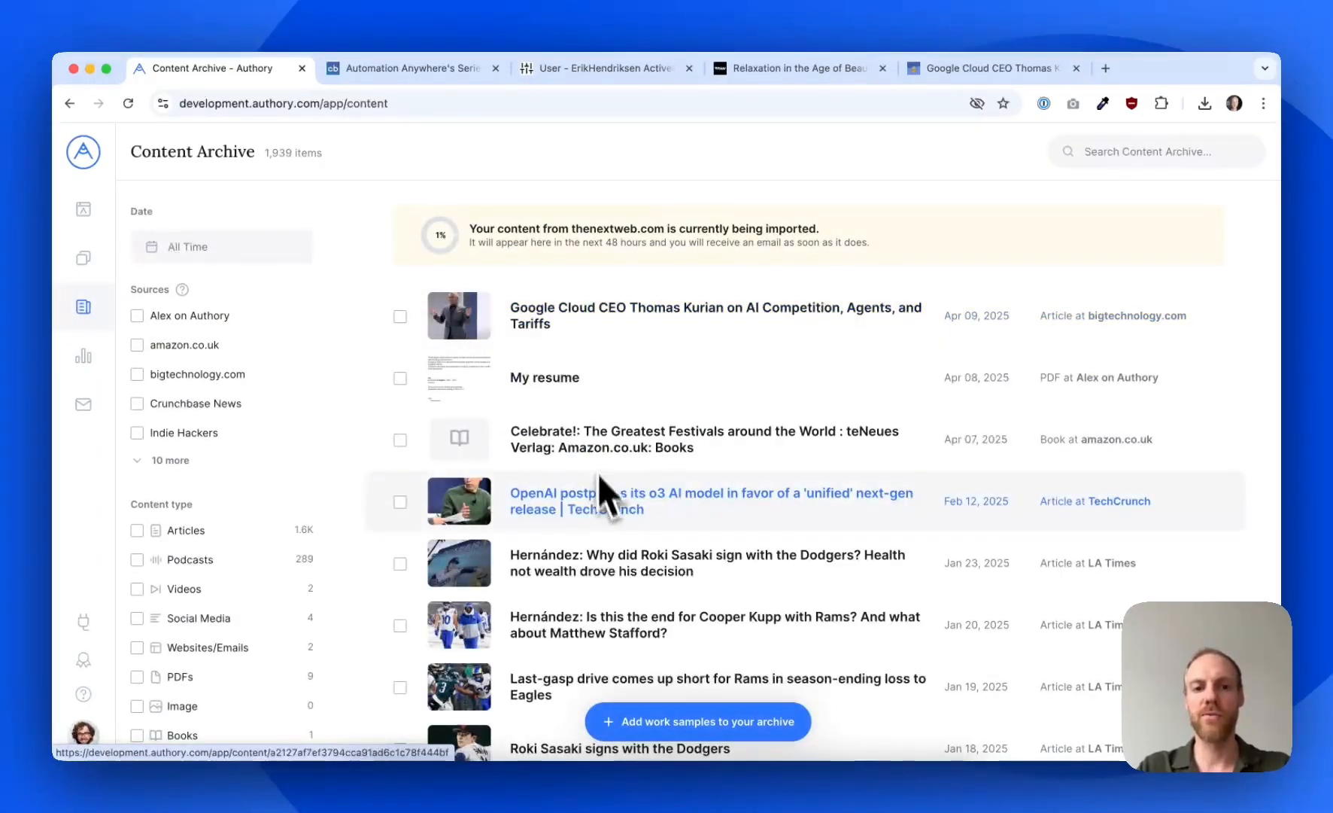
Filter the Content Archive to Crunchbase News and review the saved article "Automation Anywhere's Series B Provides A Needed Win For SoftBank"
left_click(225, 401)
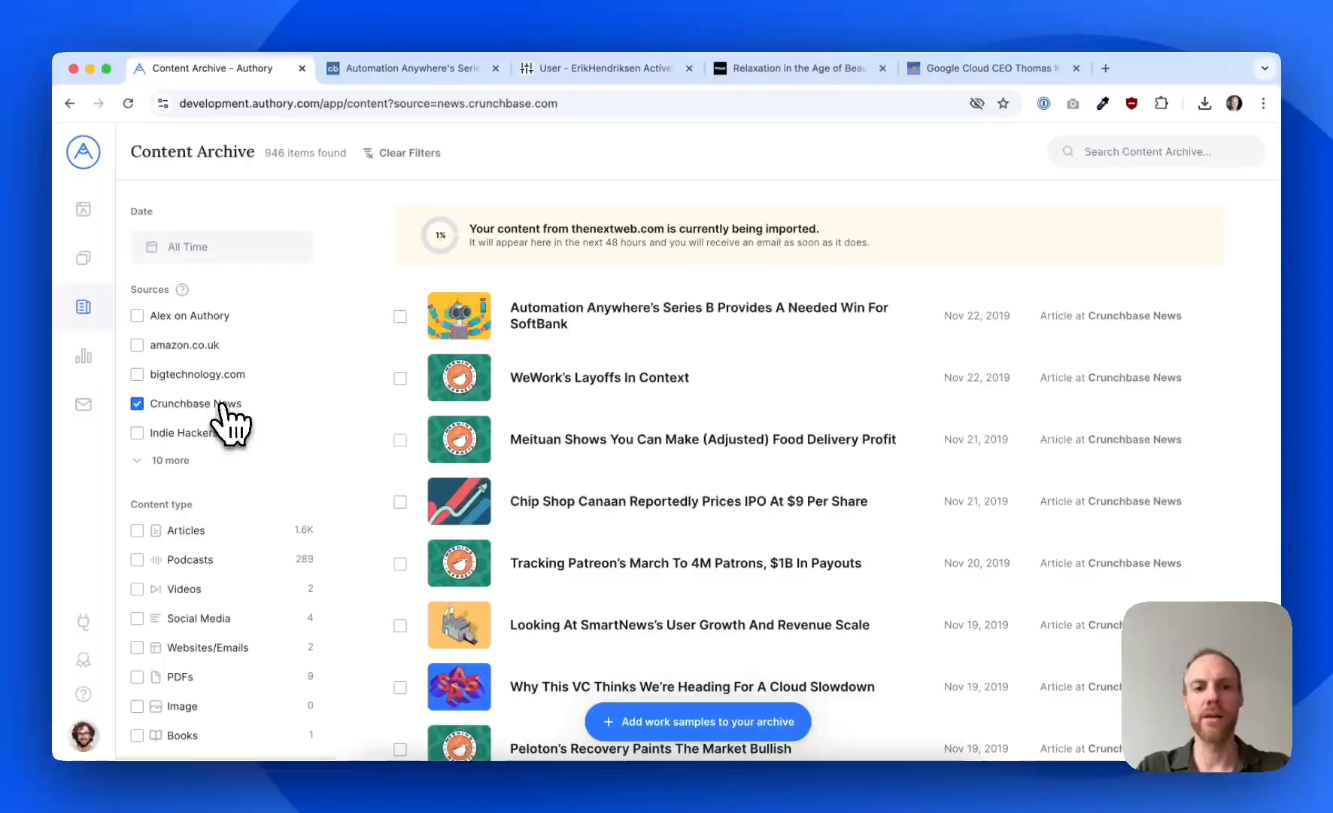
left_click(645, 308)
scroll(730, 564, "down", 15)
scroll(750, 592, "up", 10)
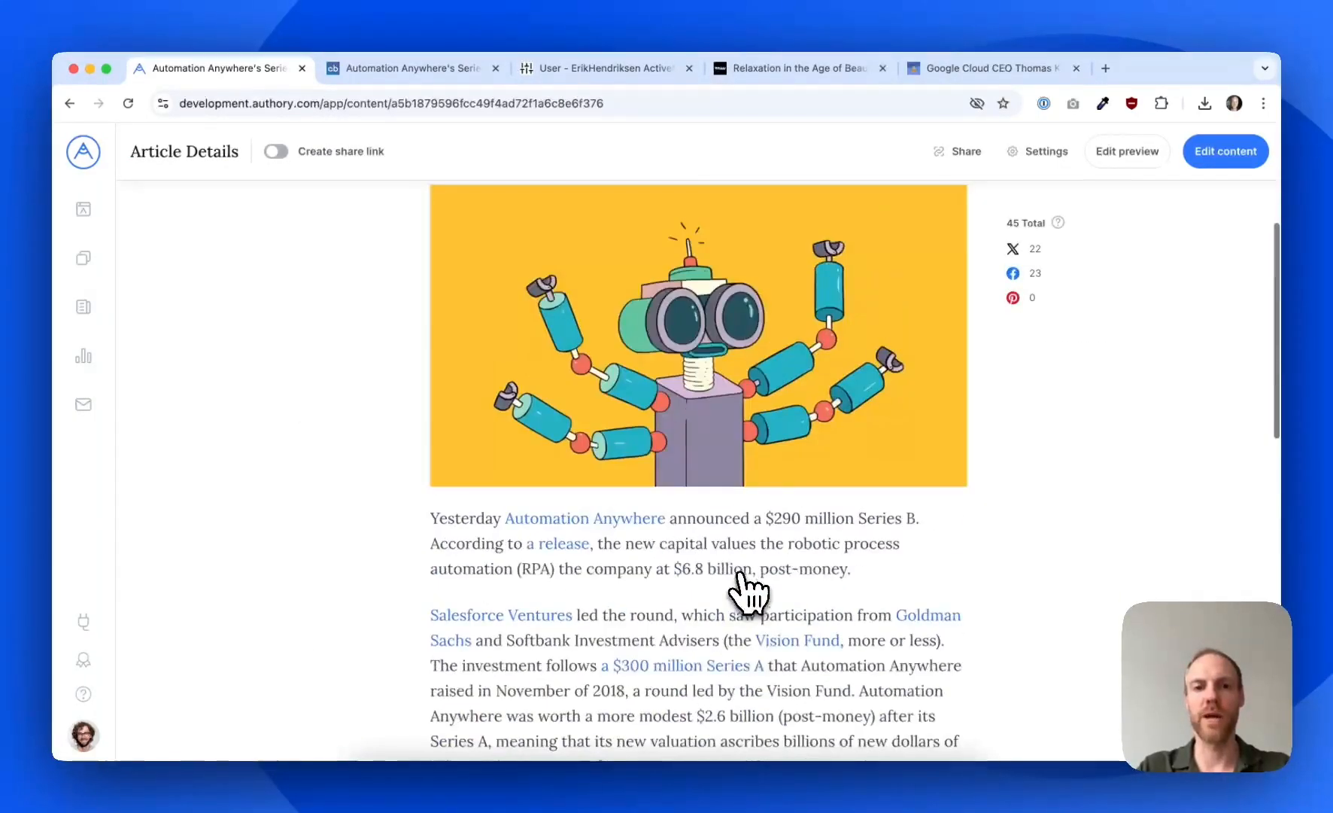
scroll(756, 519, "up", 5)
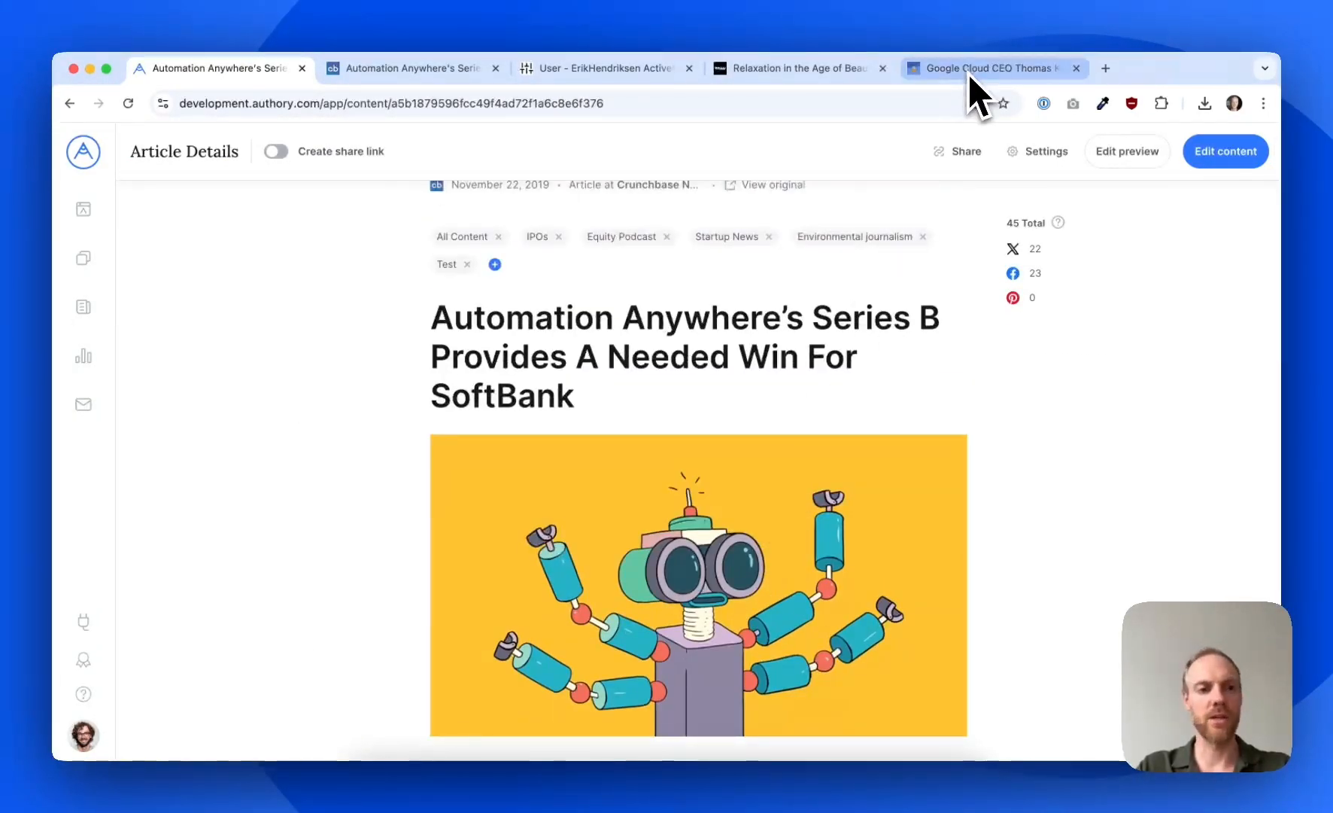
left_click(969, 71)
left_click(210, 68)
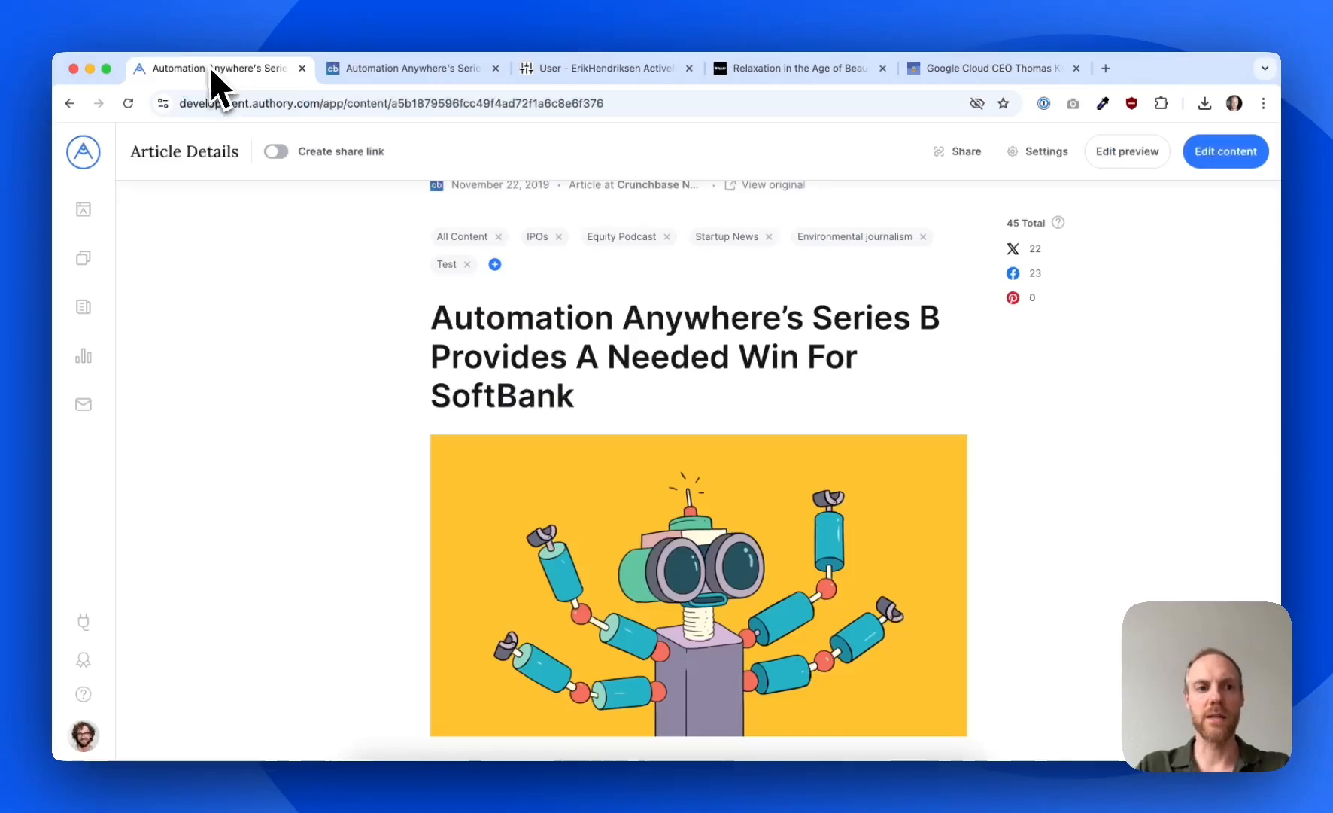
View the blank editor for publishing a blog article from the portfolio's All Content collection, and leave it without writing anything
left_click(81, 192)
scroll(589, 428, "down", 5)
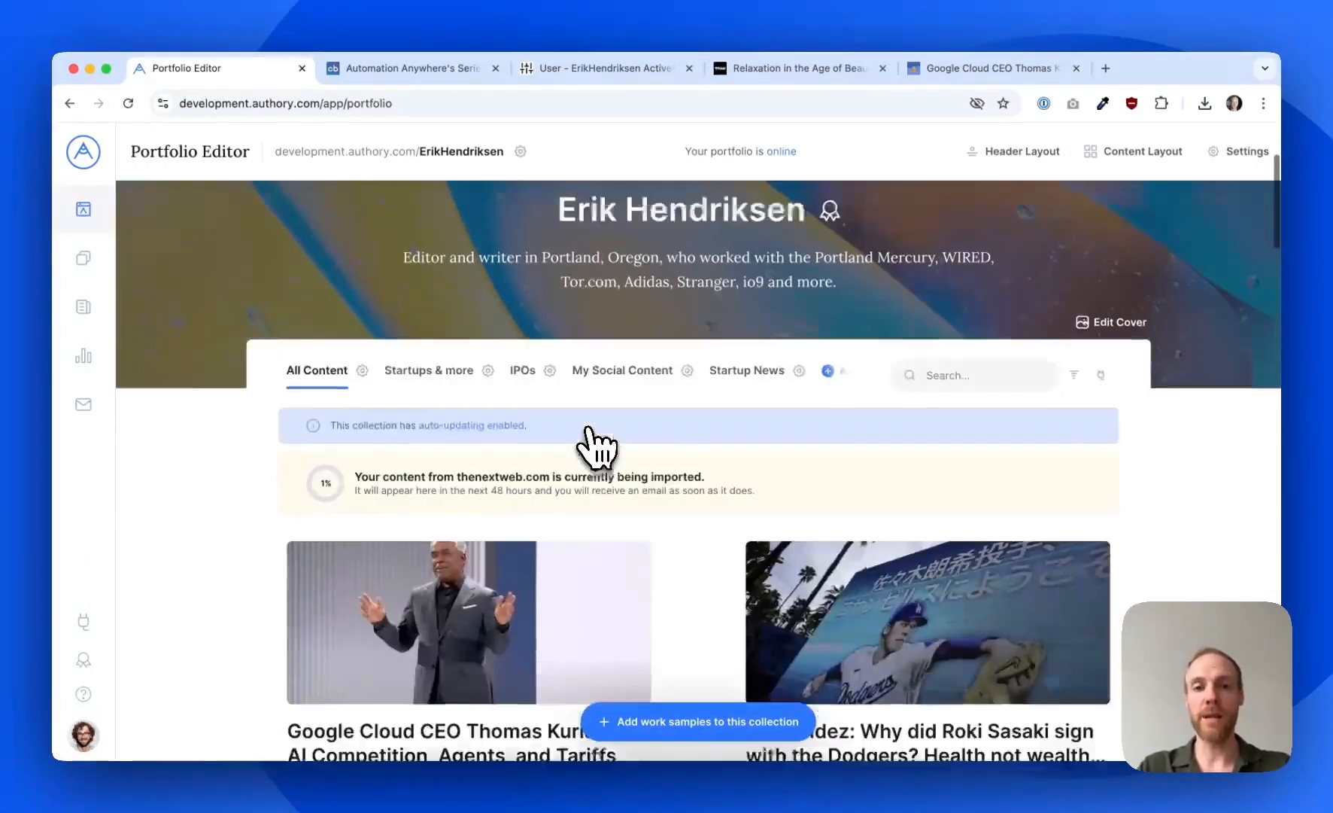
scroll(594, 445, "up", 3)
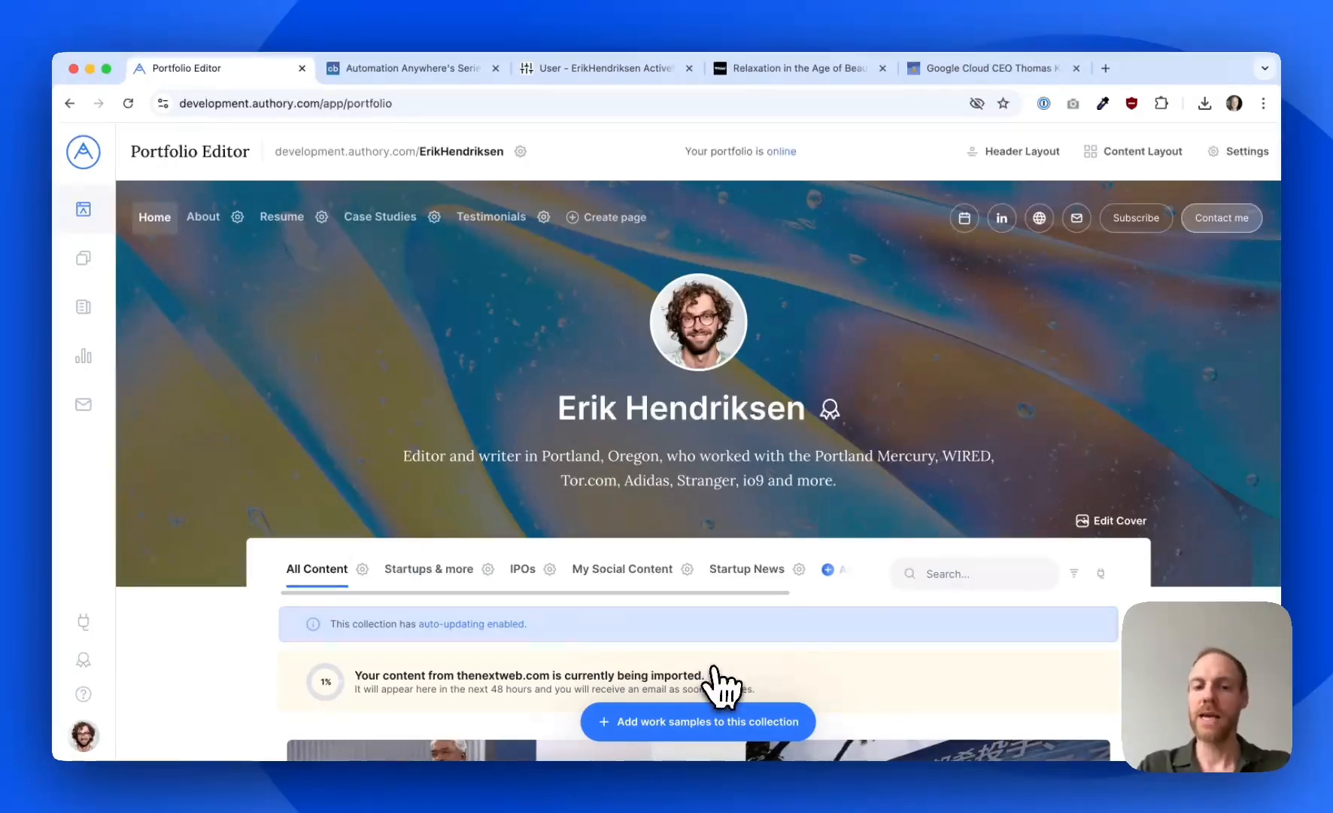
left_click(718, 720)
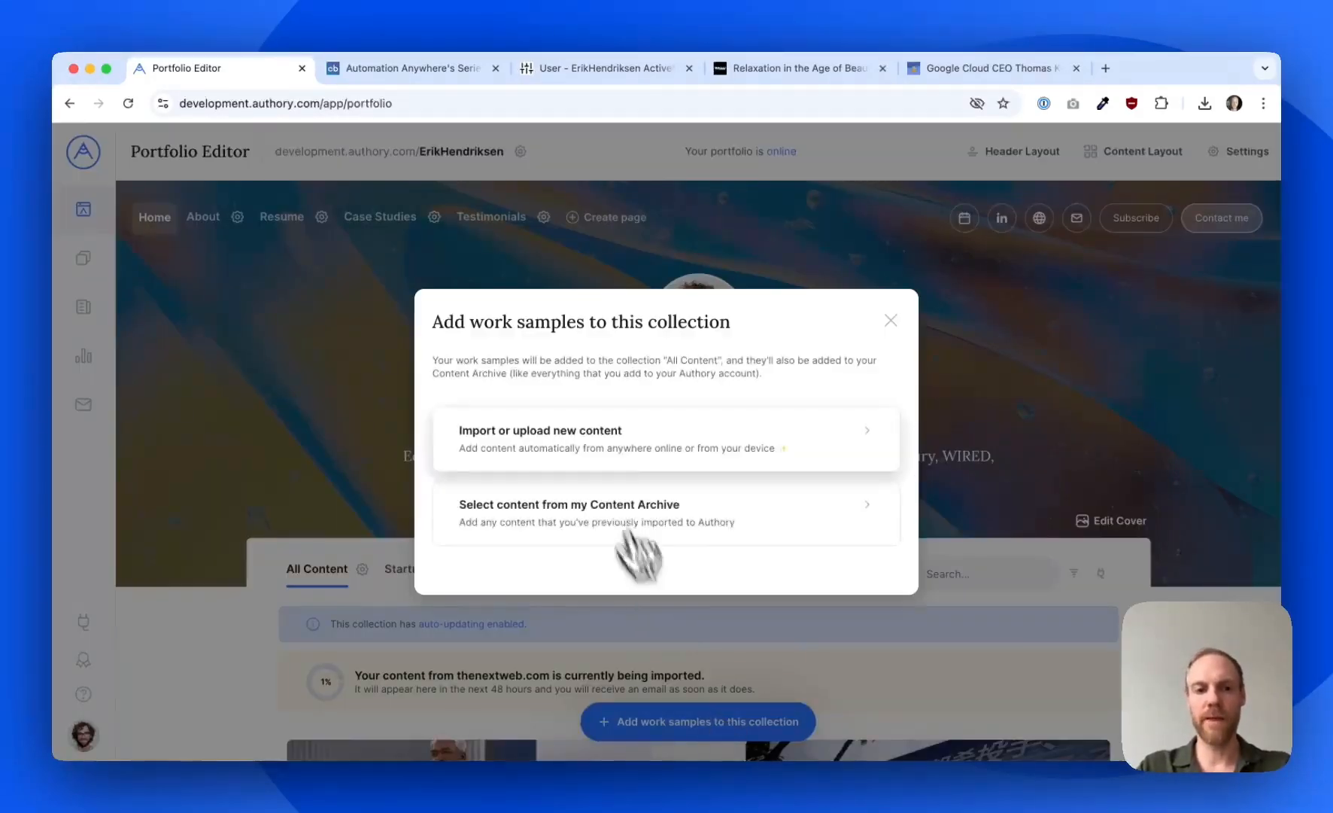
left_click(606, 450)
left_click(489, 252)
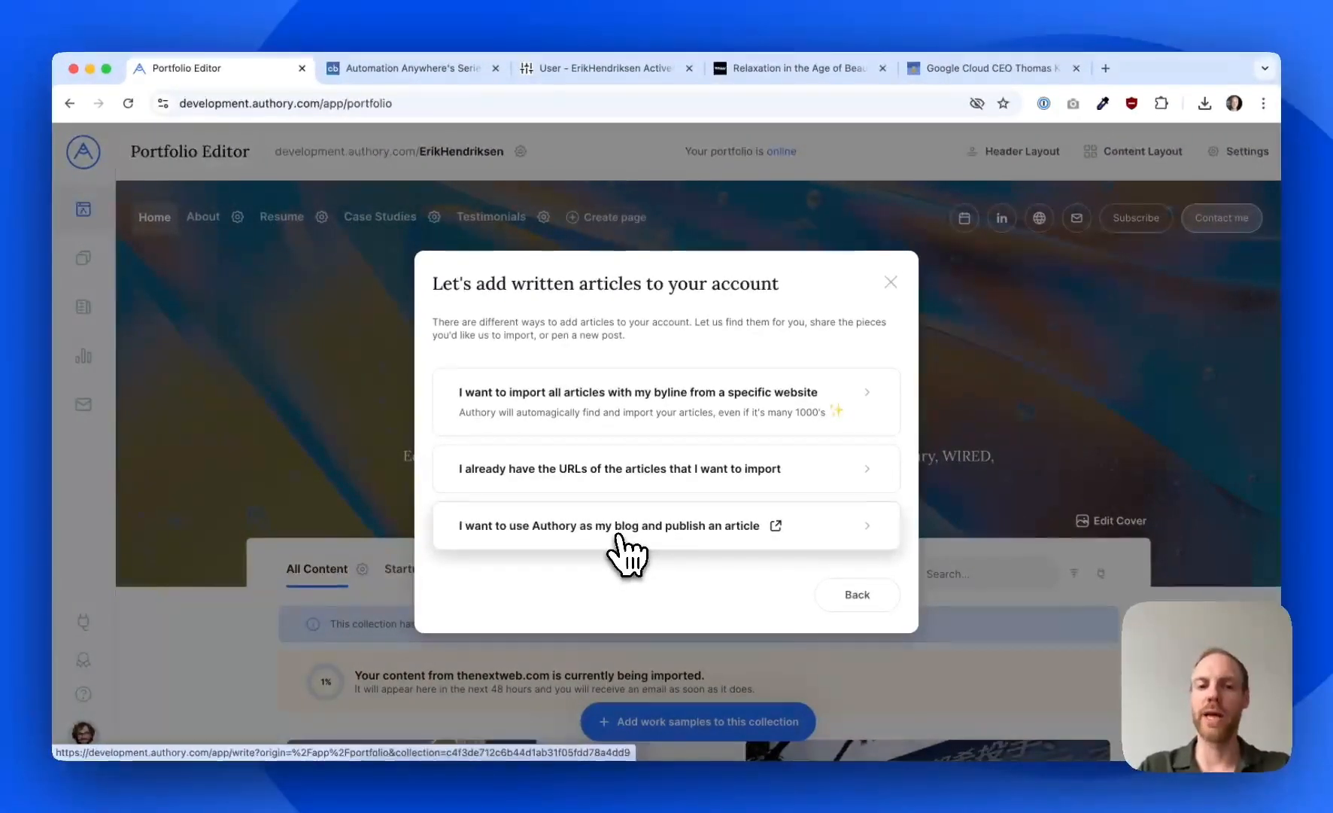
left_click(625, 542)
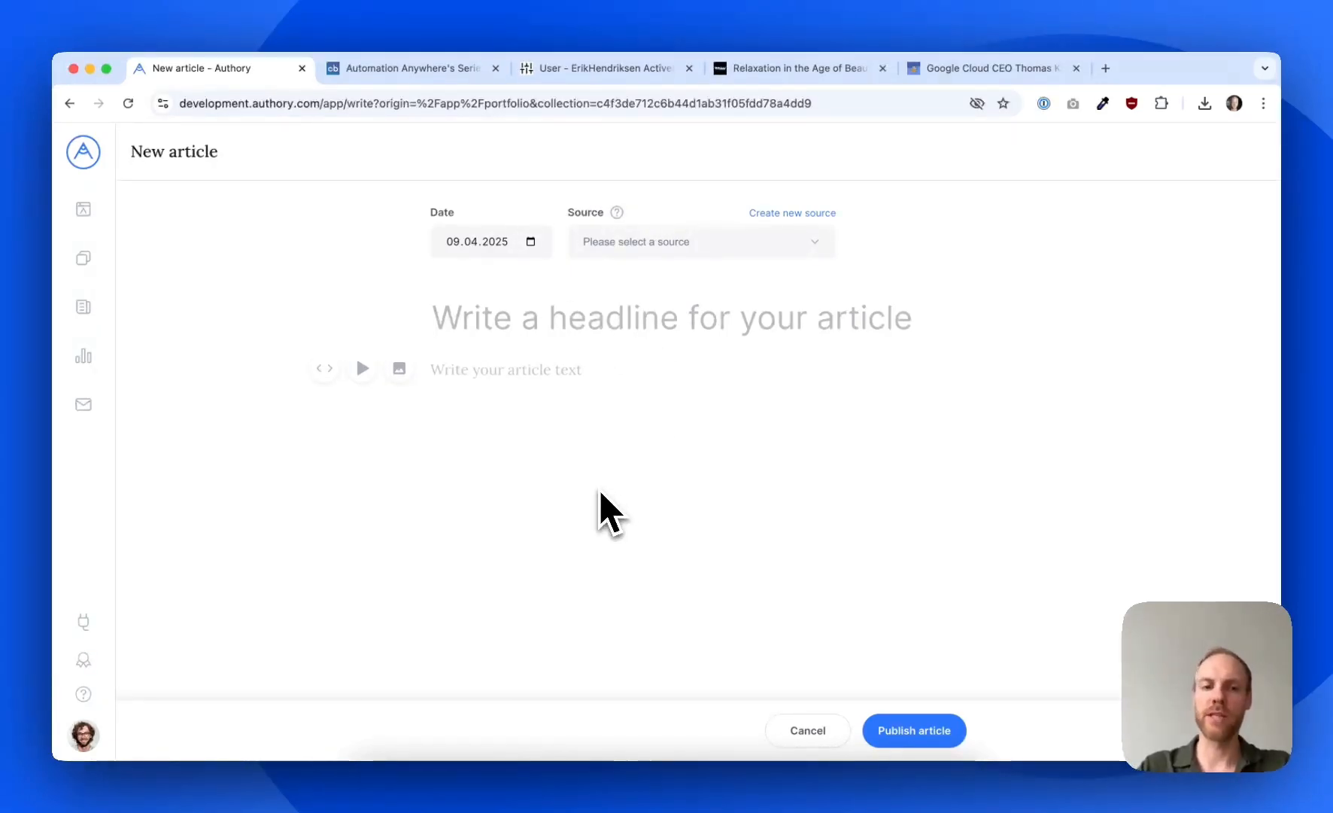
left_click(808, 731)
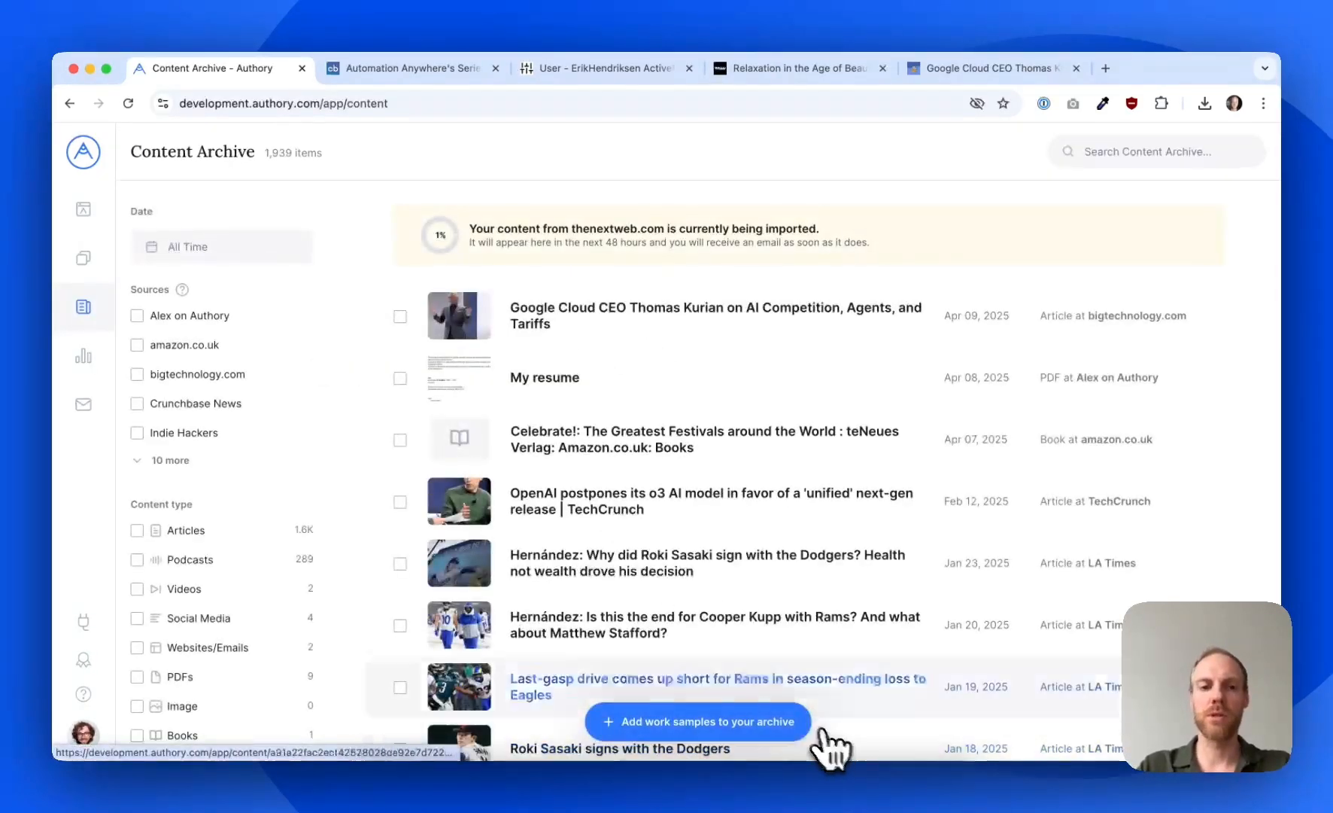
Return to the portfolio and open the options for adding new written articles to the All Content collection
left_click(83, 210)
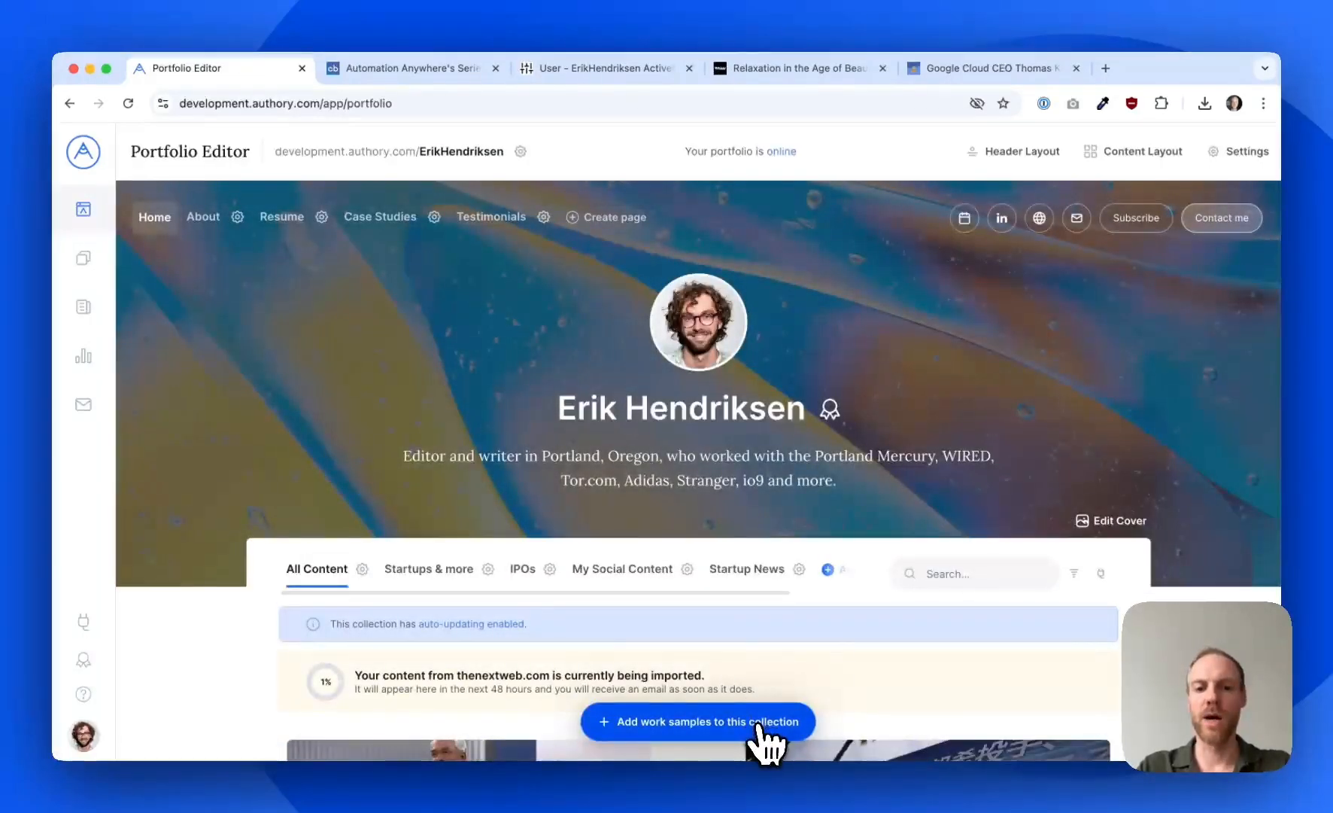
left_click(766, 726)
left_click(571, 423)
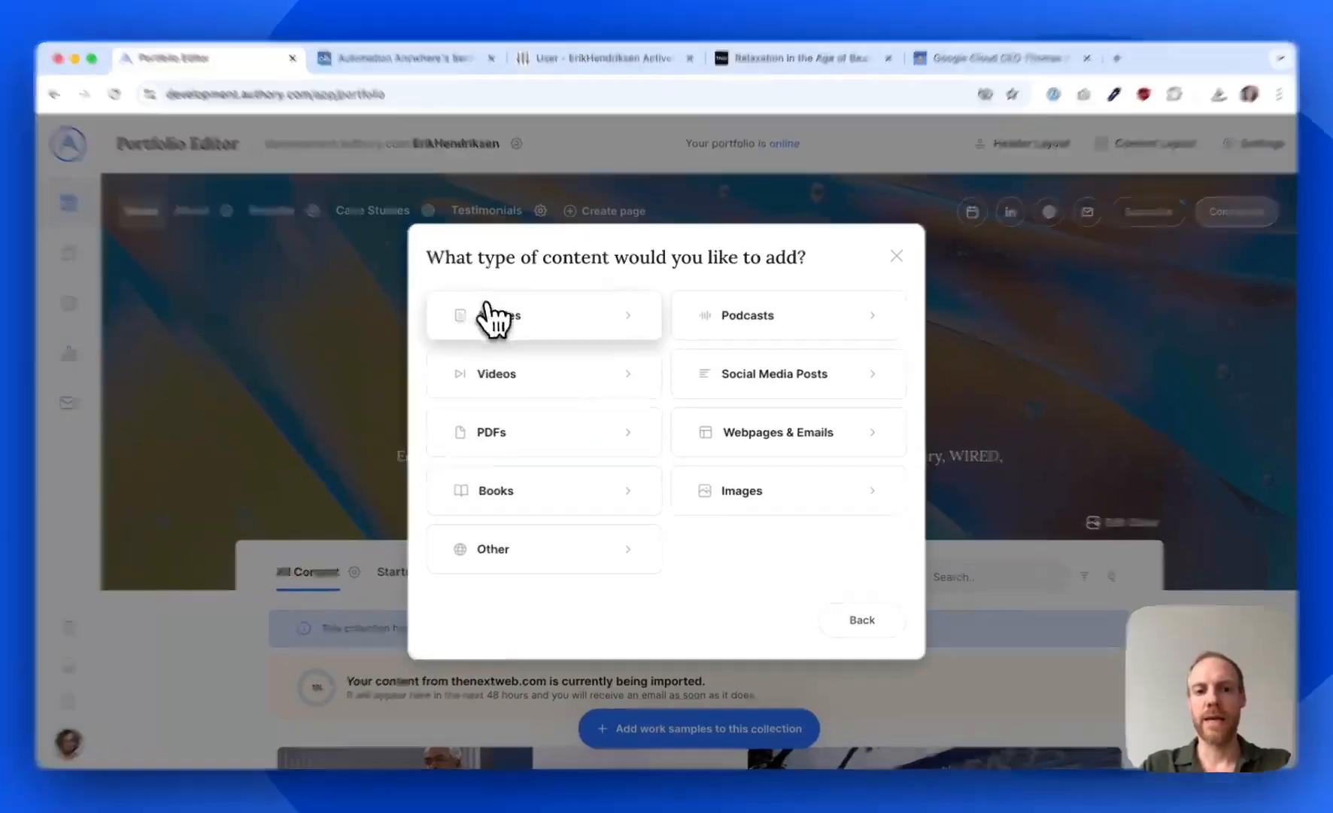
left_click(493, 316)
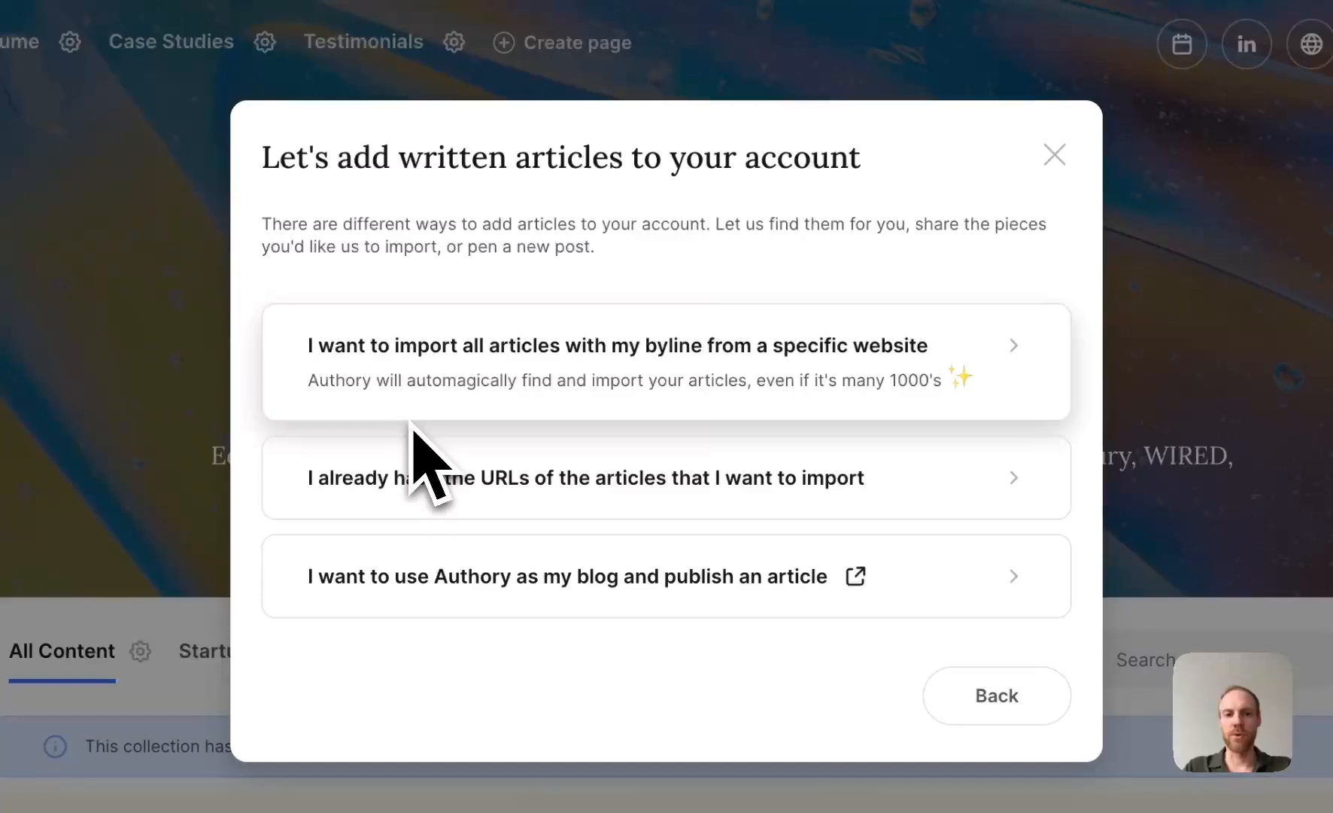